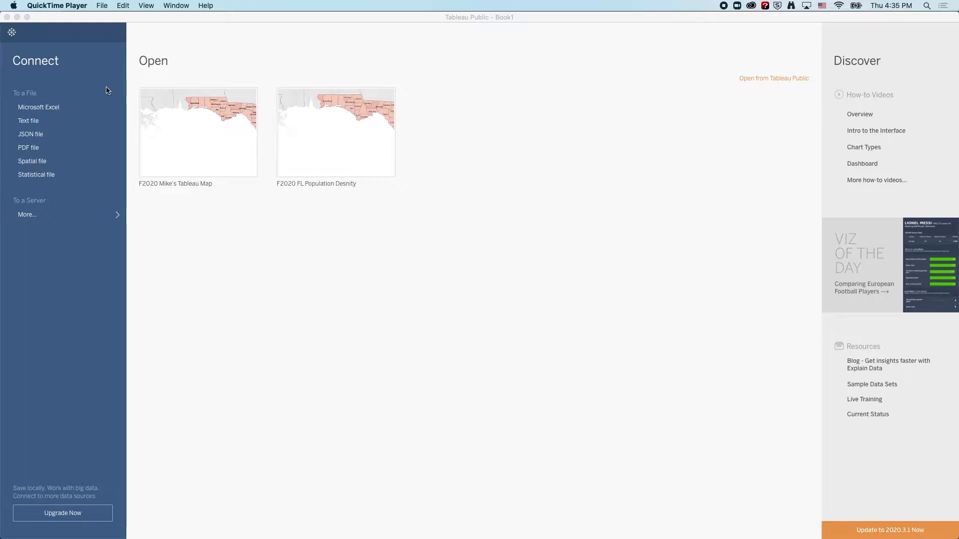
# Connect to the Excel workbook StatePops.xlsx in the Downloads folder as the data source.
pyautogui.click(36, 108)
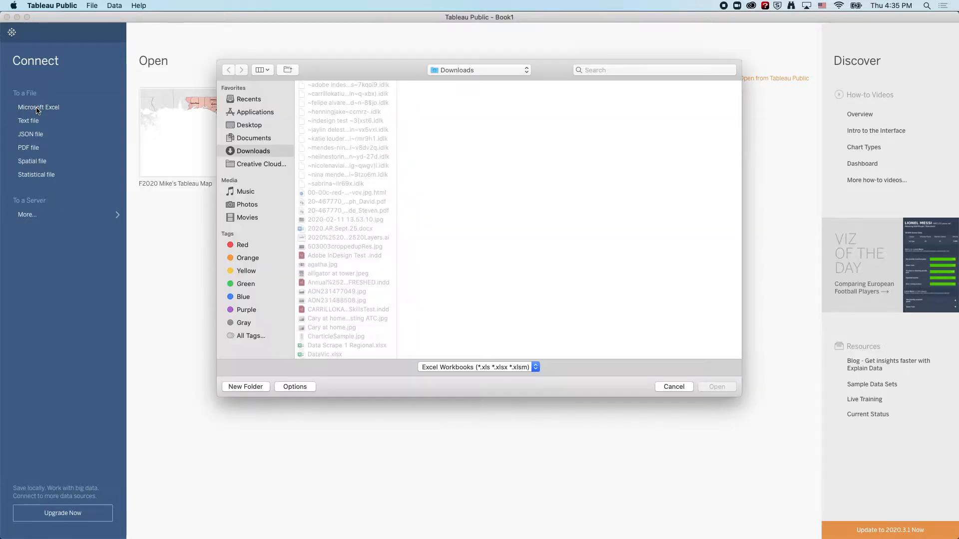
pyautogui.scroll(-10, 327, 192)
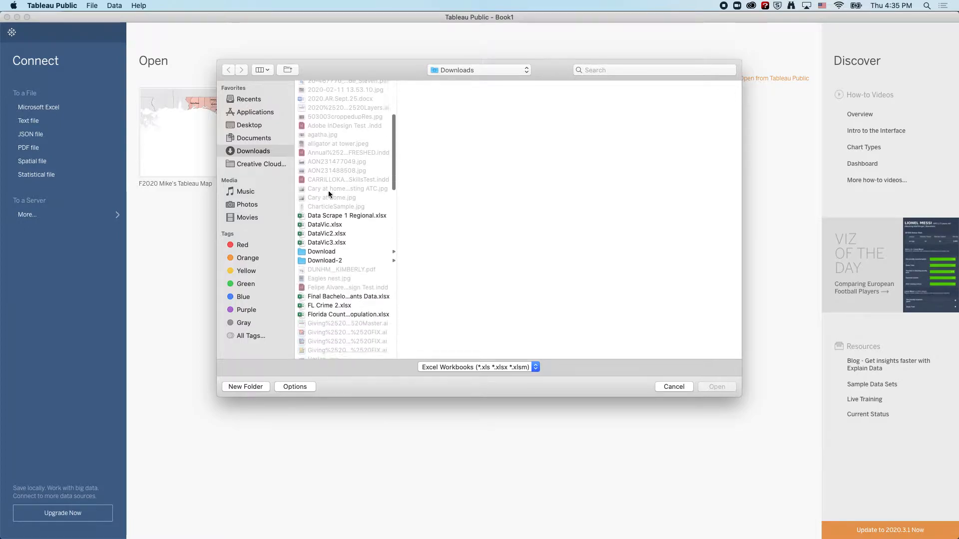
pyautogui.scroll(-20, 328, 194)
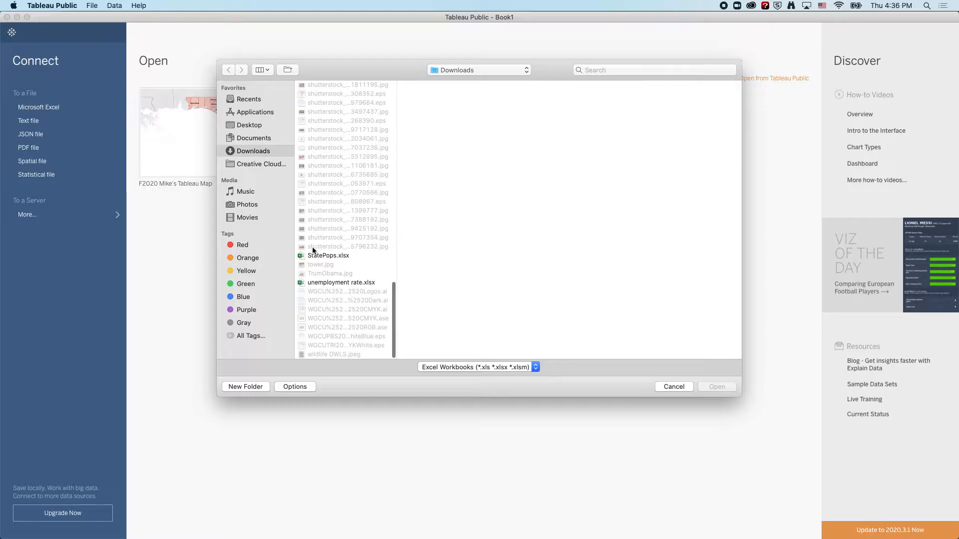
pyautogui.click(311, 256)
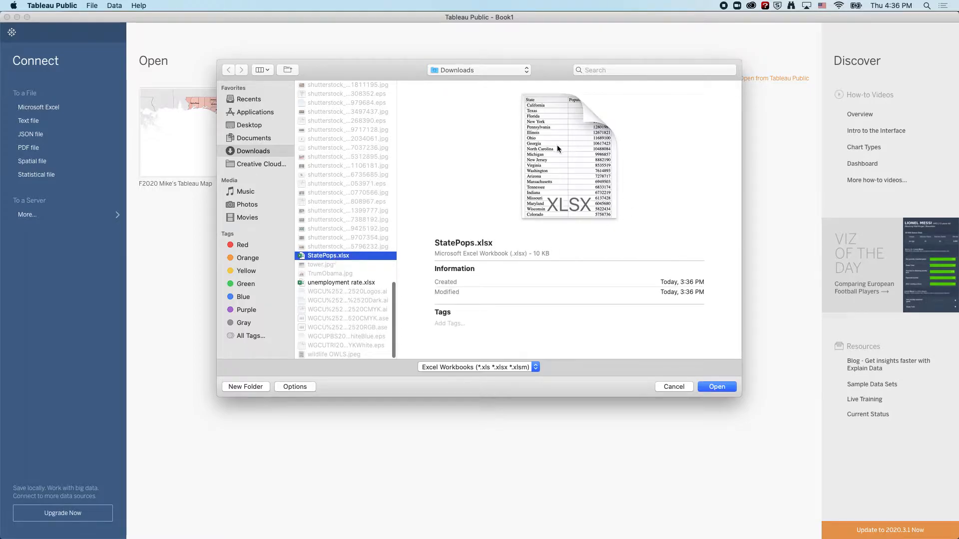
pyautogui.click(723, 388)
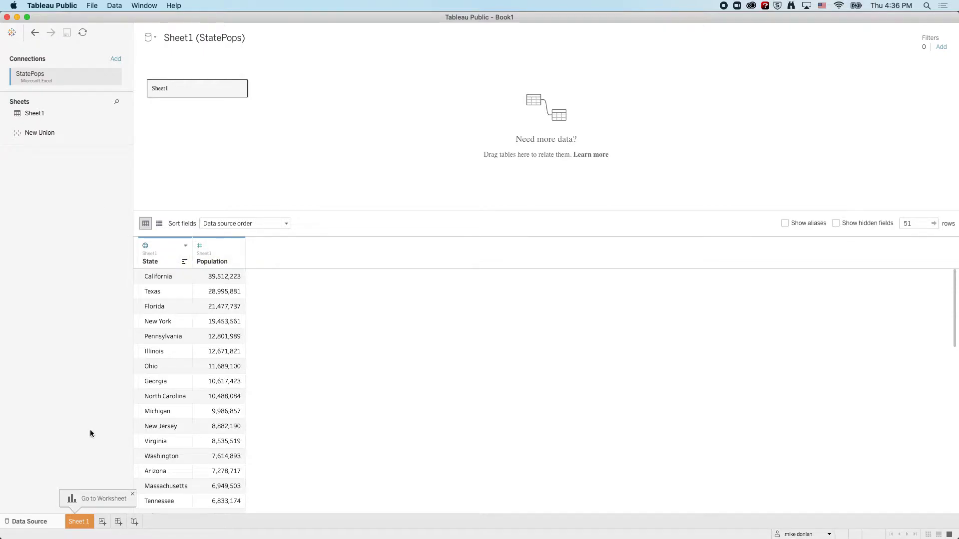
# On Sheet 1, put State on columns and Population on rows, and convert the chart to a filled map.
pyautogui.click(86, 523)
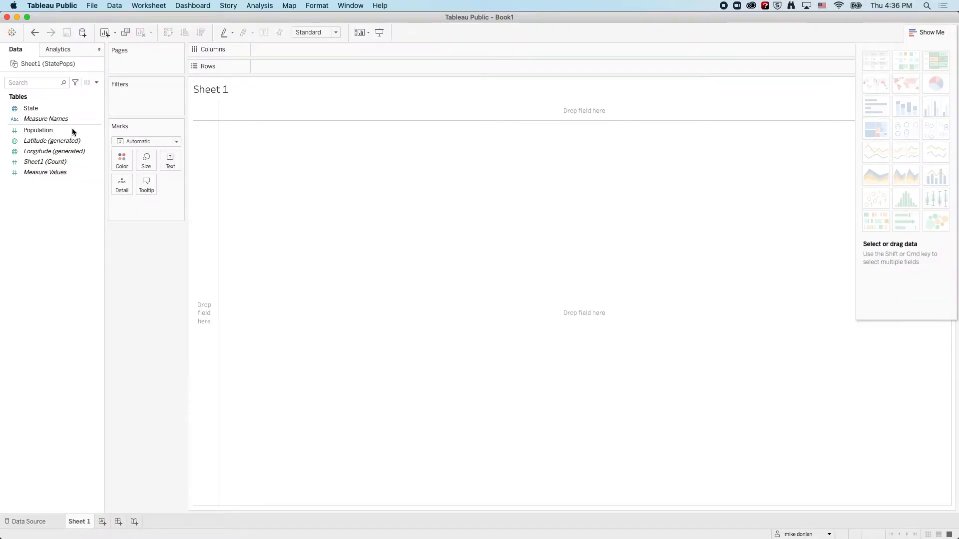
pyautogui.click(29, 108)
pyautogui.moveTo(30, 110); pyautogui.dragTo(281, 52)
pyautogui.click(32, 131)
pyautogui.moveTo(33, 131)
pyautogui.mouseDown()
pyautogui.moveTo(316, 79)
pyautogui.moveTo(275, 68)
pyautogui.mouseUp()
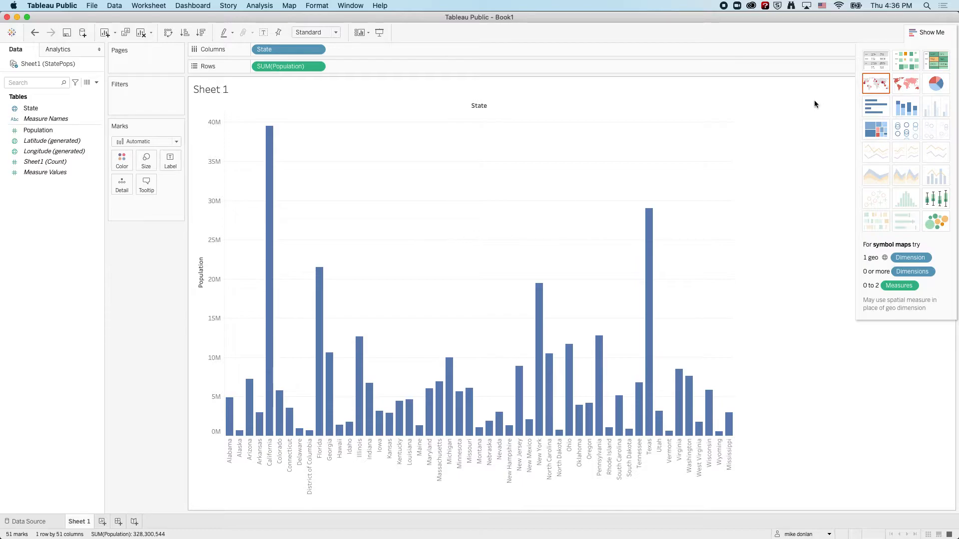
pyautogui.click(899, 88)
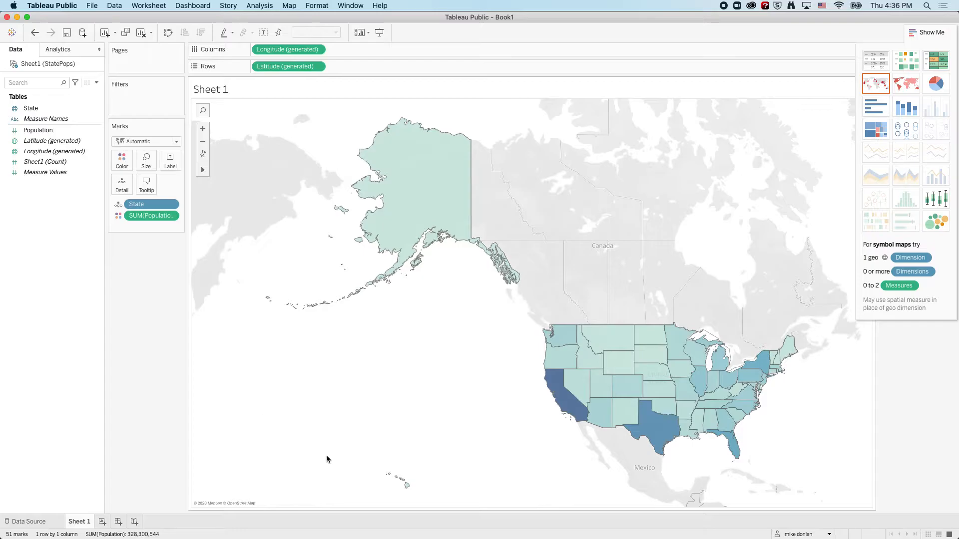
# Duplicate the map worksheet twice to get three identical map sheets.
pyautogui.moveTo(762, 358)
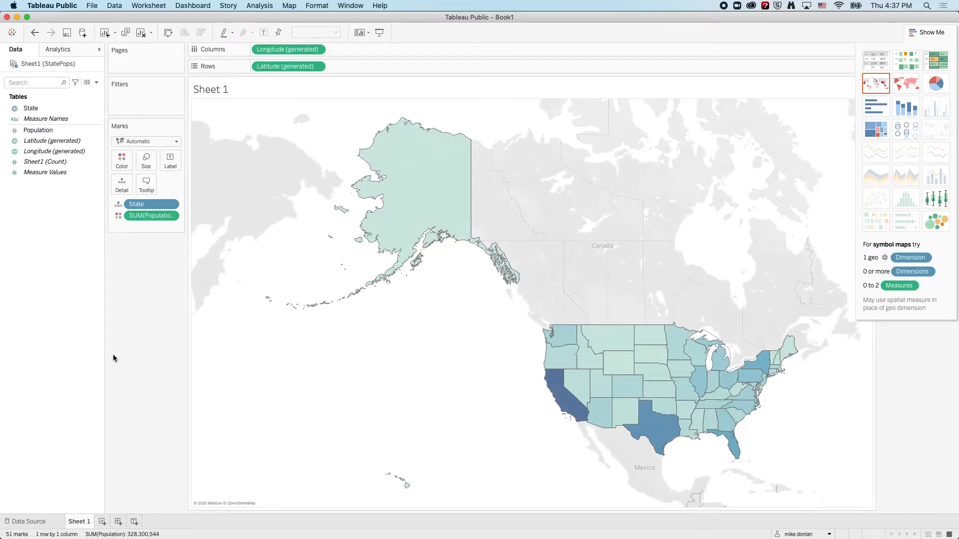
pyautogui.rightClick(78, 525)
pyautogui.click(134, 440)
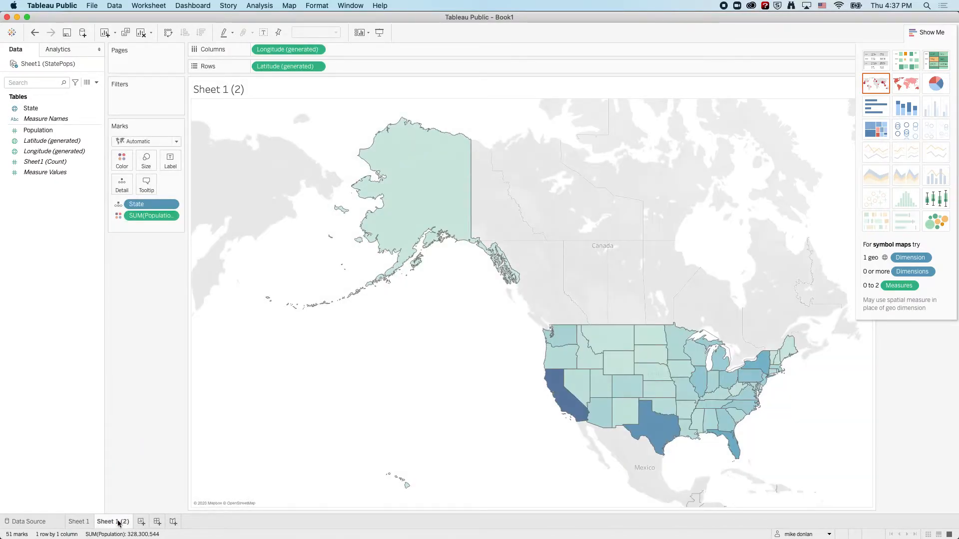
pyautogui.rightClick(120, 523)
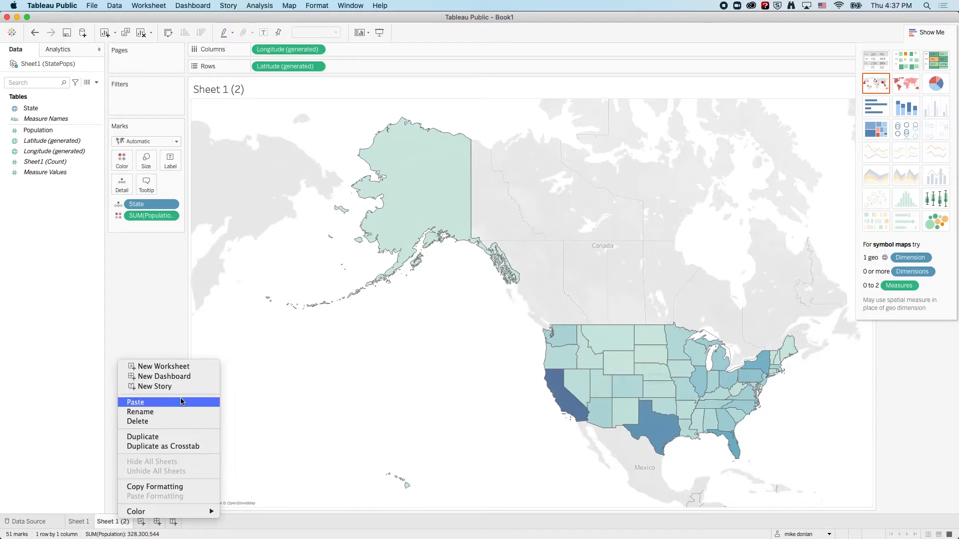
pyautogui.click(165, 438)
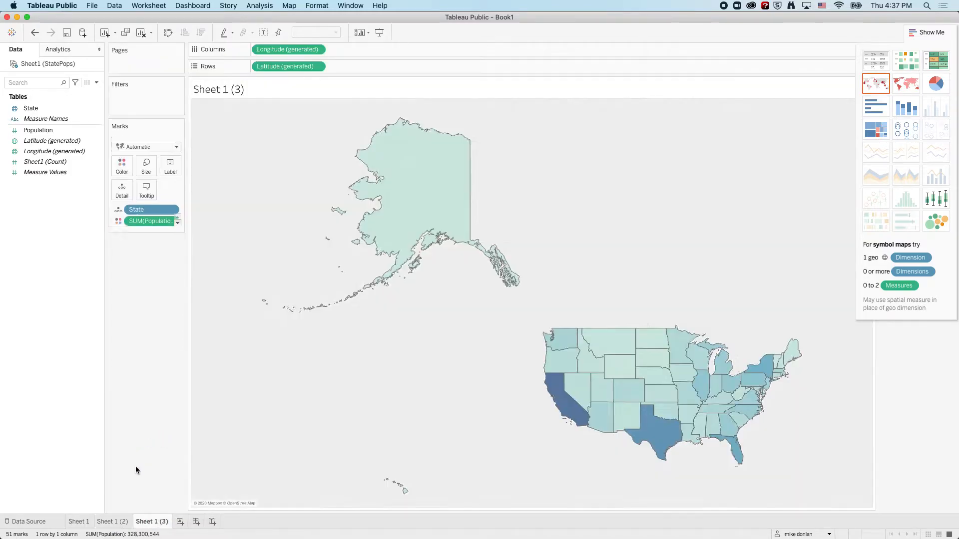
# Rename the original worksheet Sheet 1 as Lower 48.
pyautogui.click(81, 522)
pyautogui.doubleClick(81, 522)
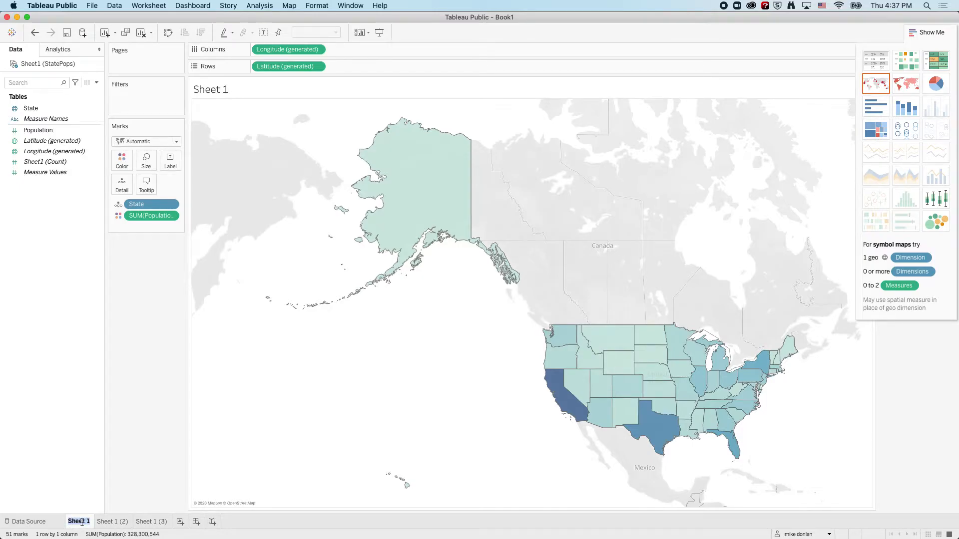
pyautogui.write('Lov')
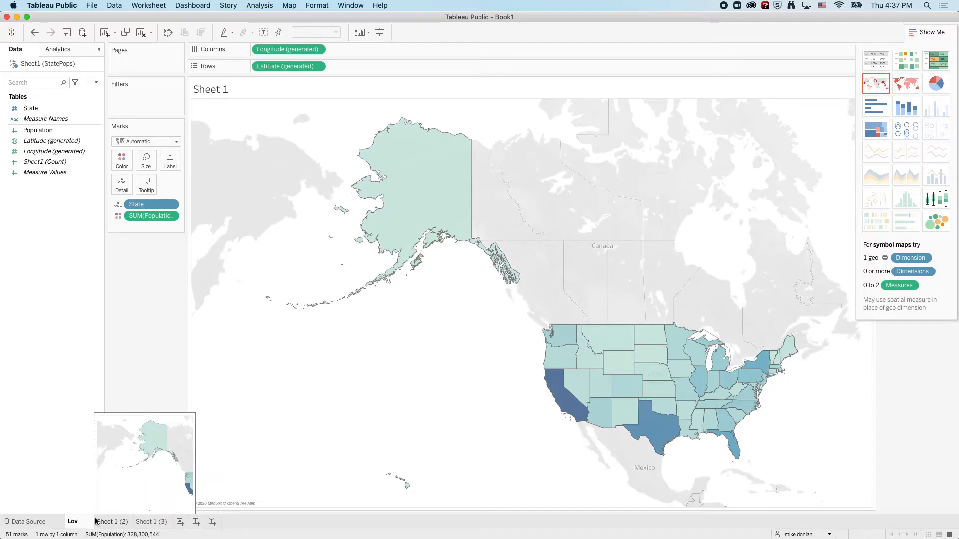
pyautogui.press('BackSpace')
pyautogui.write('wer 4')
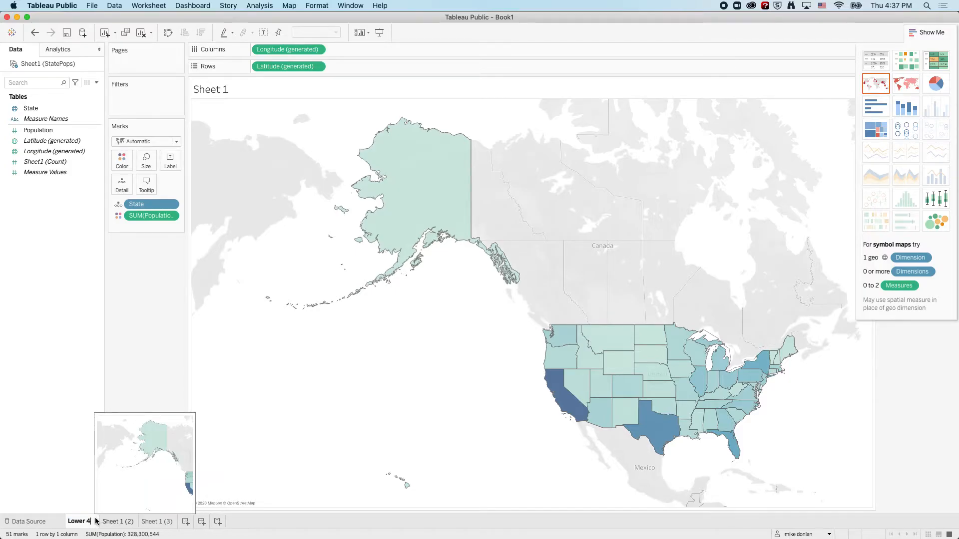
pyautogui.write('8')
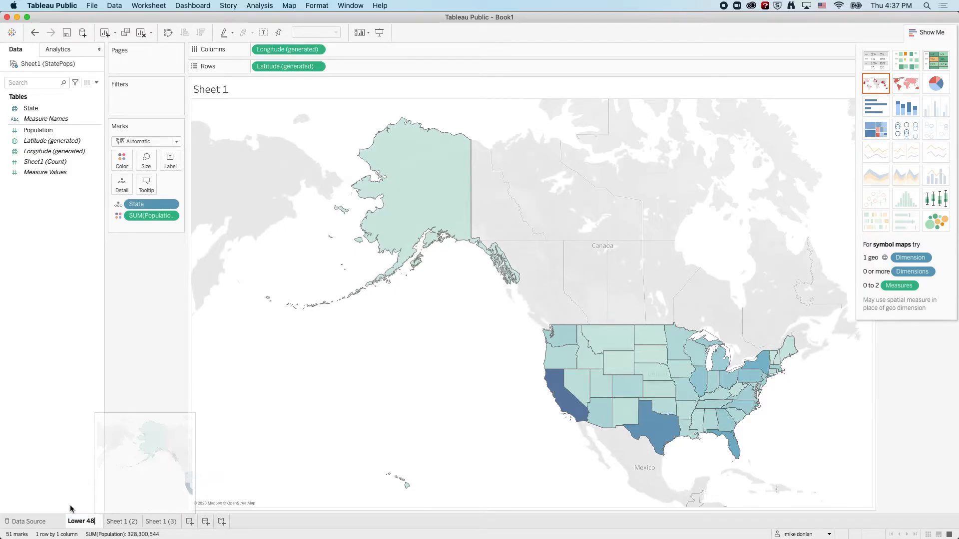
# Rename the first duplicate worksheet as Alaska and the second as Hawaii.
pyautogui.doubleClick(126, 523)
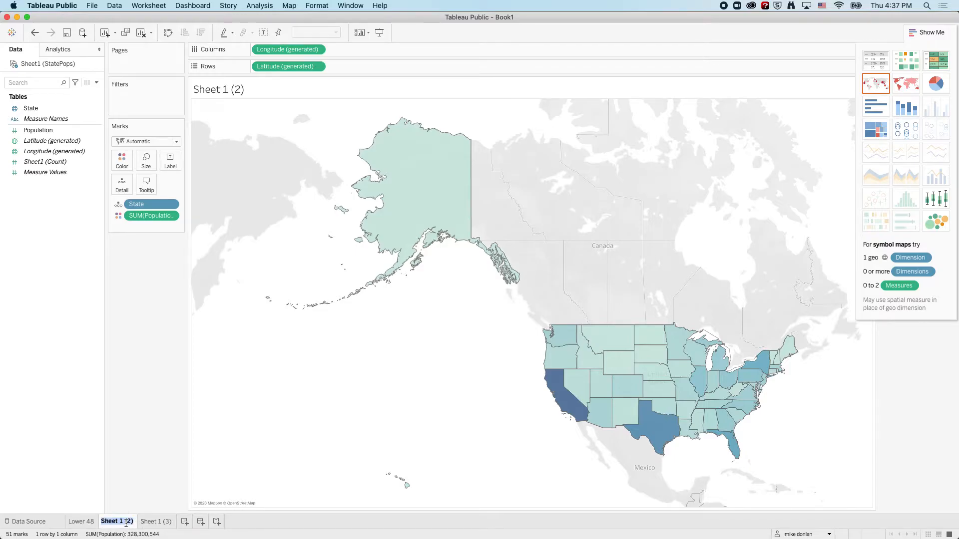
pyautogui.write('A')
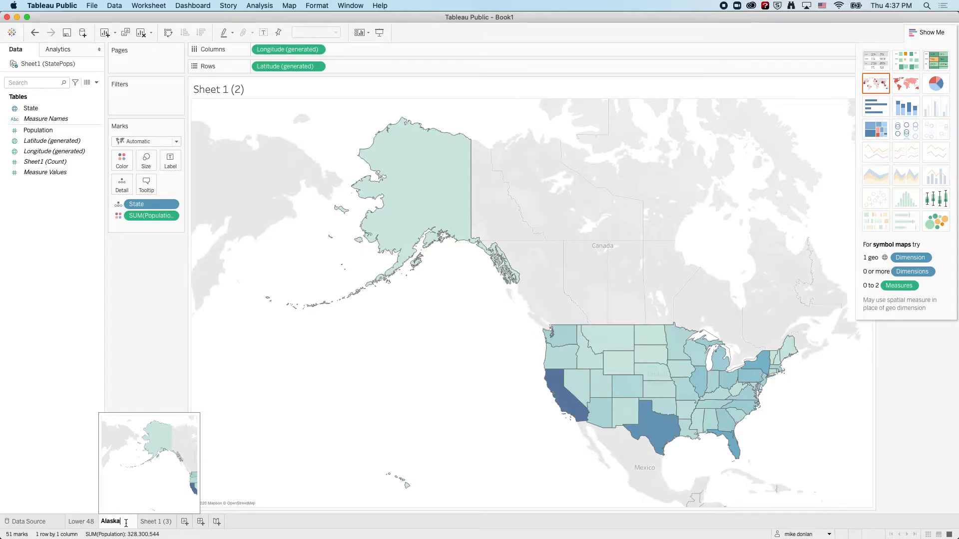
pyautogui.write('laska')
pyautogui.press('Return')
pyautogui.doubleClick(149, 522)
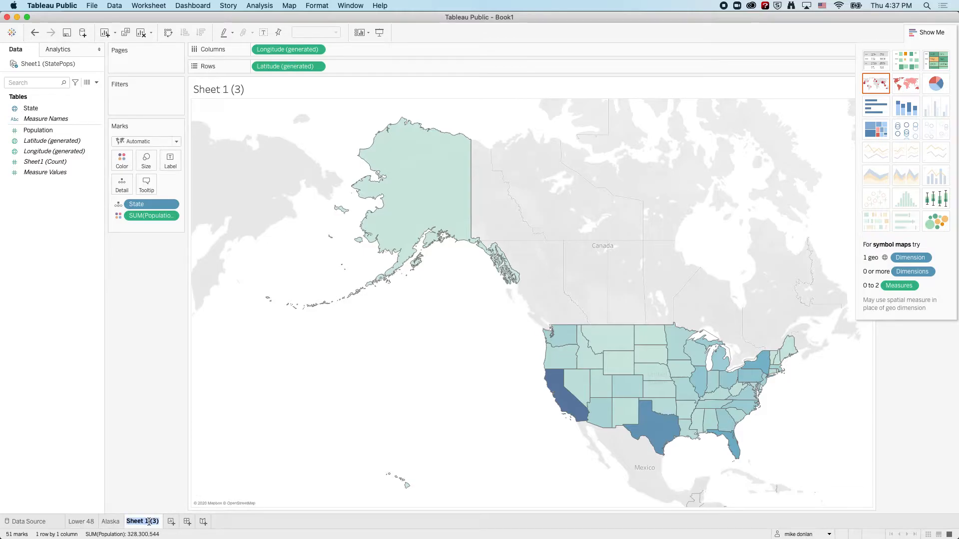
pyautogui.write('Hawaii')
pyautogui.press('Return')
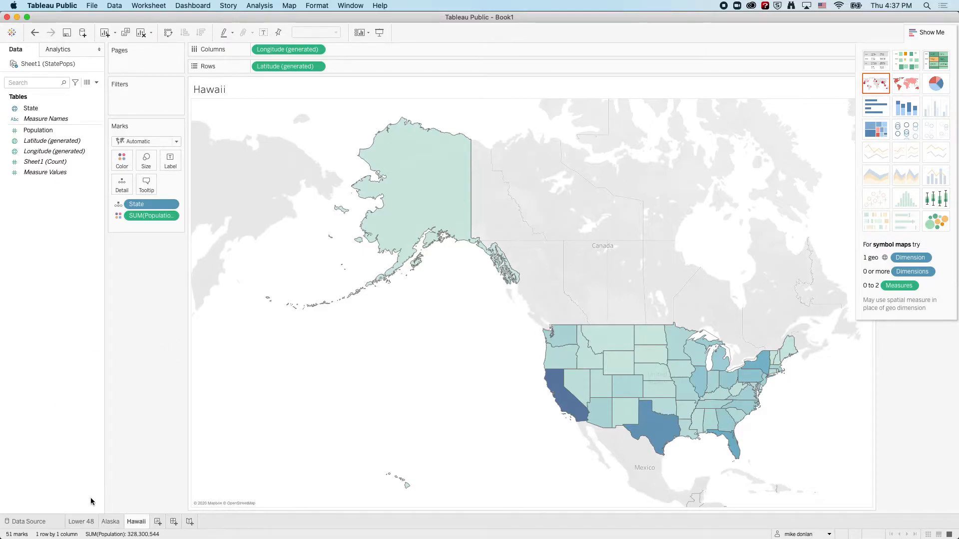
# Add a State filter to the Lower 48 sheet with Alaska and Hawaii deselected.
pyautogui.click(81, 521)
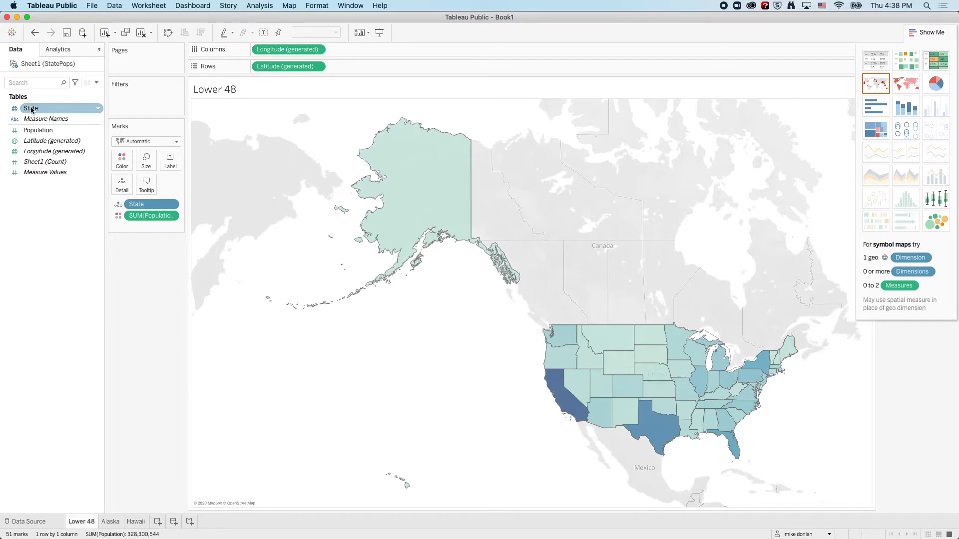
pyautogui.moveTo(31, 110); pyautogui.dragTo(125, 100)
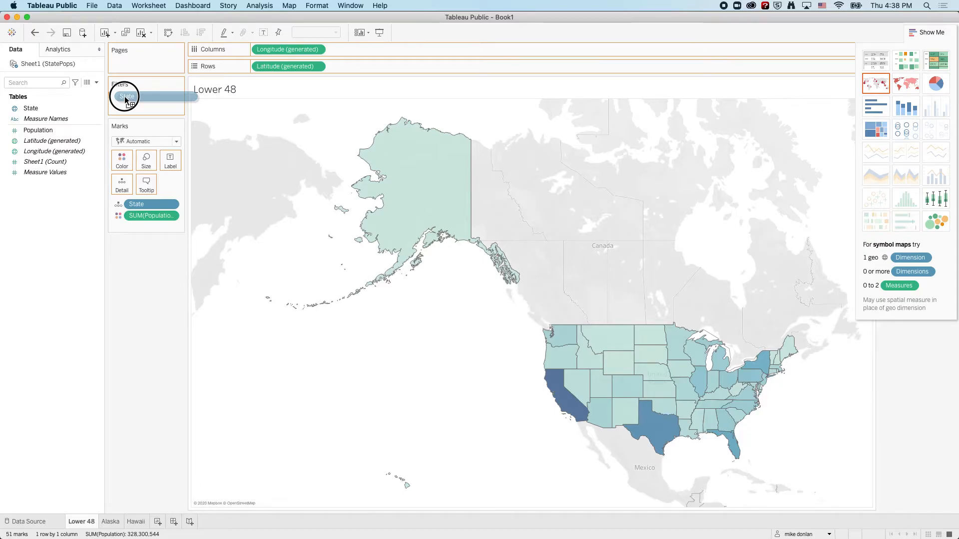
pyautogui.moveTo(125, 100); pyautogui.dragTo(125, 99)
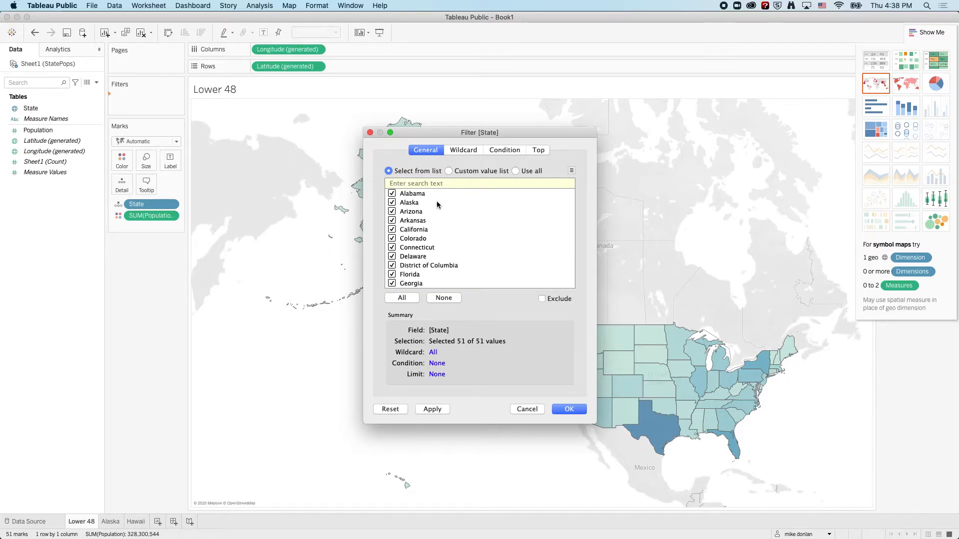
pyautogui.click(392, 201)
pyautogui.scroll(-2, 412, 222)
pyautogui.click(392, 265)
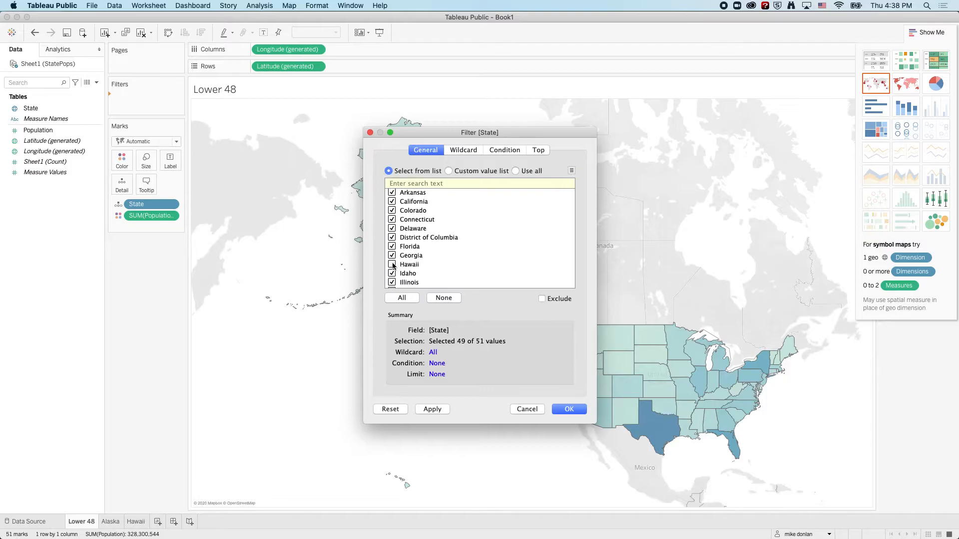
pyautogui.click(566, 409)
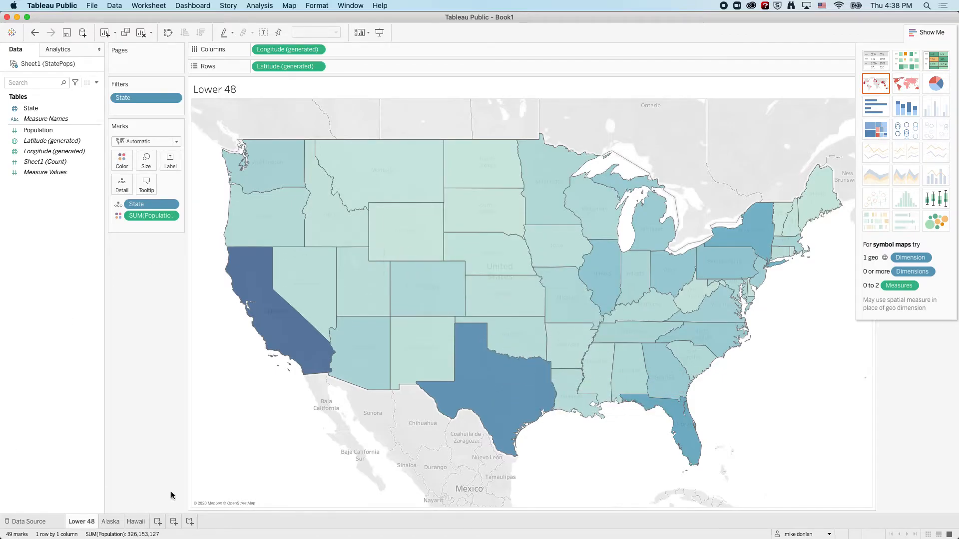
# Add a State filter to the Alaska sheet that keeps only Alaska.
pyautogui.click(111, 521)
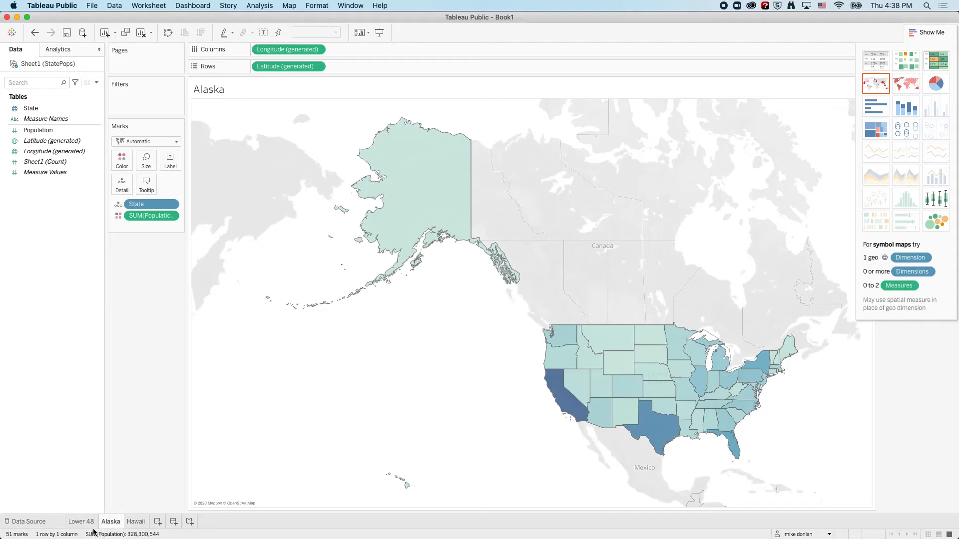
pyautogui.click(25, 110)
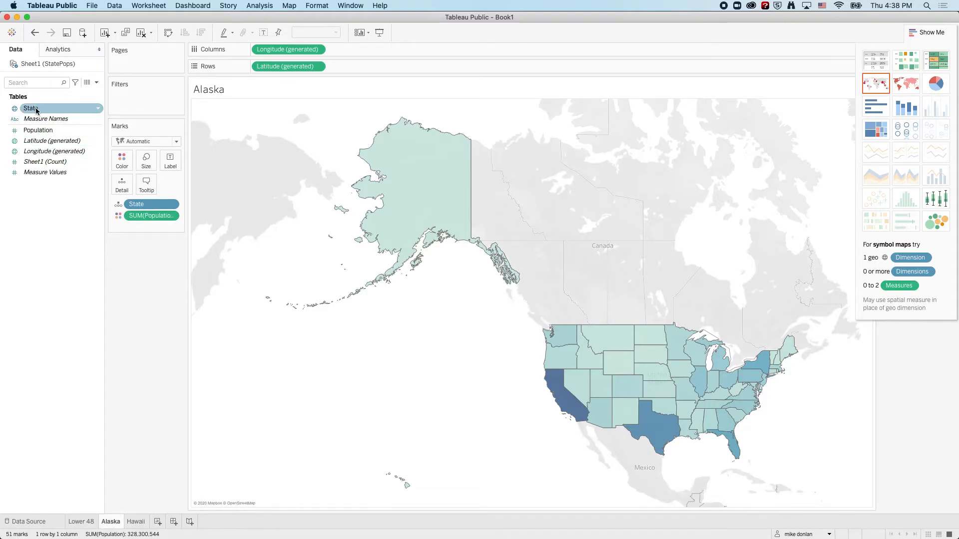
pyautogui.moveTo(34, 110); pyautogui.dragTo(134, 100)
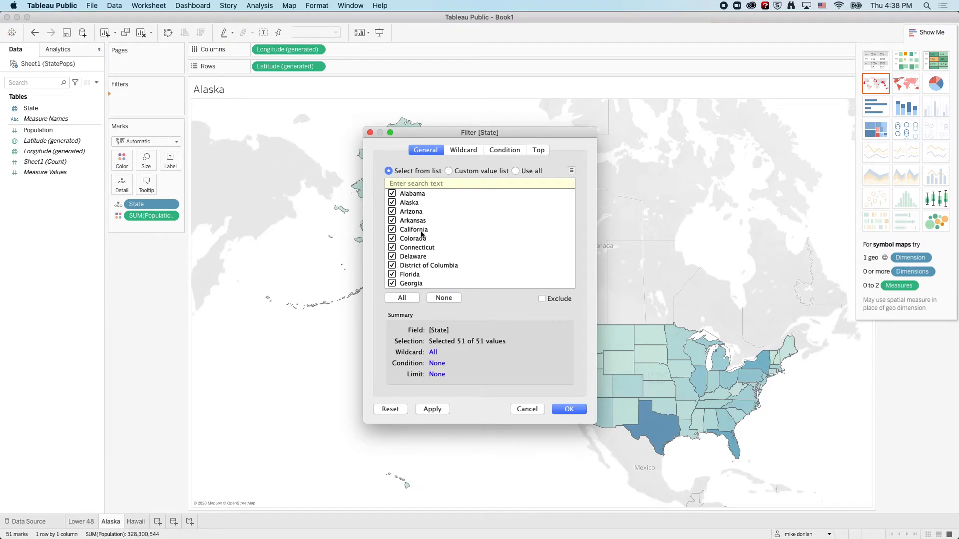
pyautogui.click(442, 298)
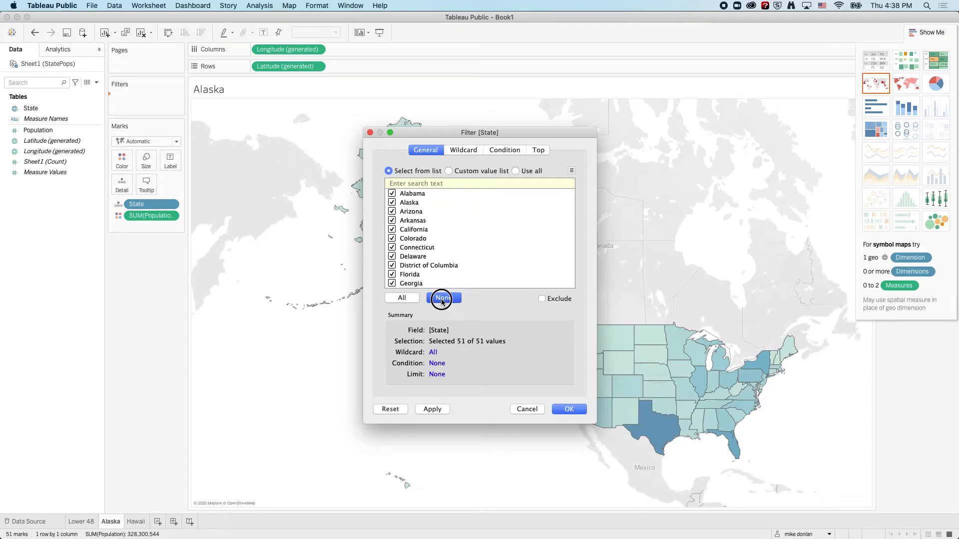
pyautogui.click(392, 202)
pyautogui.click(569, 409)
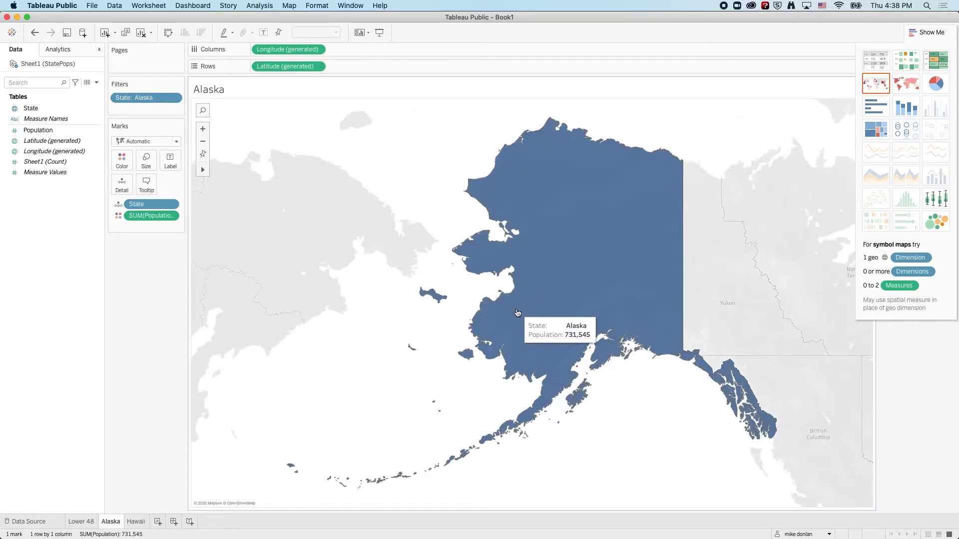
# Add a State filter to the Hawaii sheet that keeps only Hawaii.
pyautogui.click(136, 522)
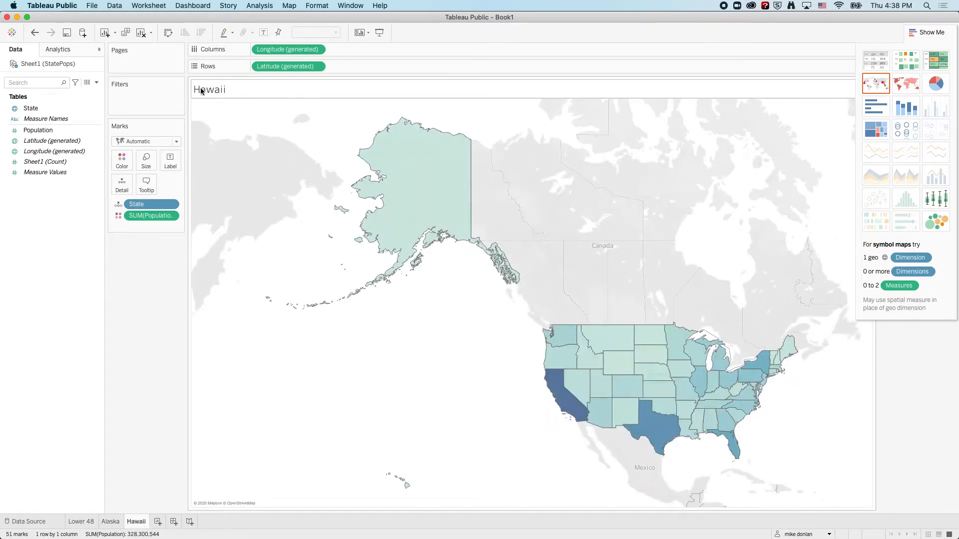
pyautogui.moveTo(52, 110); pyautogui.dragTo(132, 98)
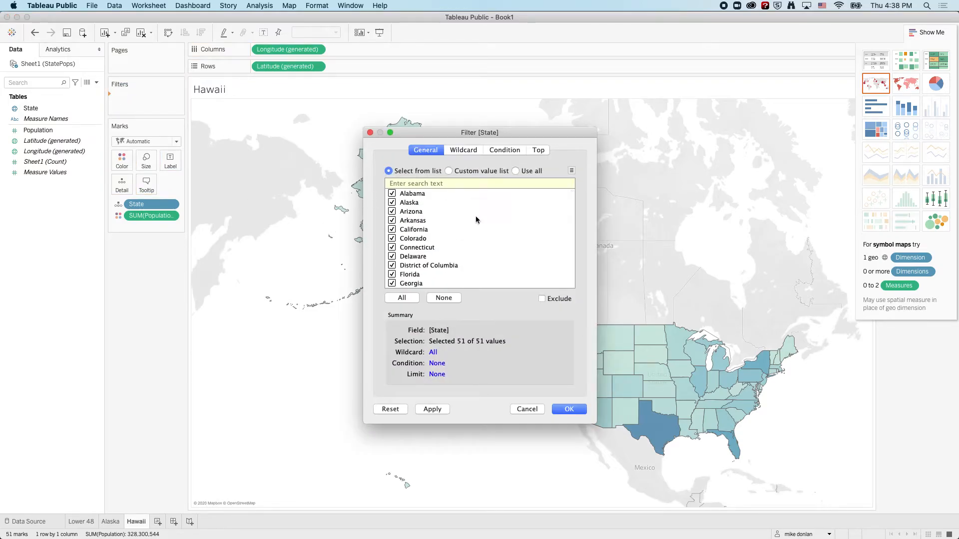
pyautogui.click(444, 298)
pyautogui.scroll(-3, 421, 268)
pyautogui.click(392, 267)
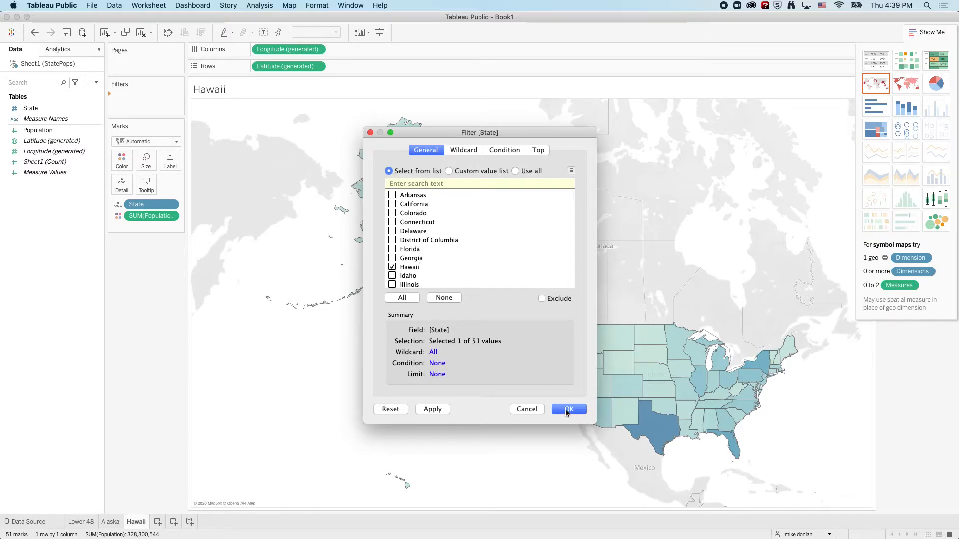
pyautogui.click(567, 409)
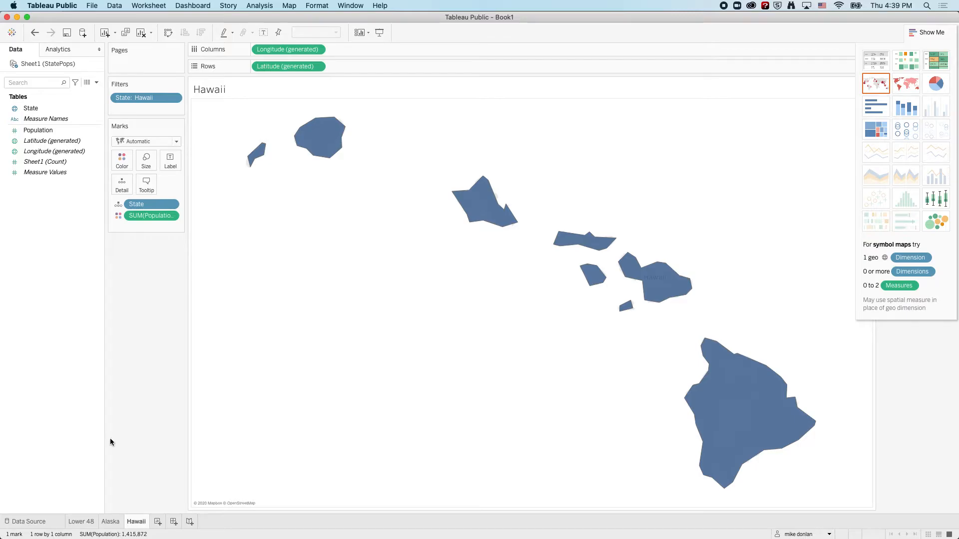
# Create a new dashboard with a fixed Web Page Embedded size of 800 x 800 px and tiled layout.
pyautogui.click(174, 522)
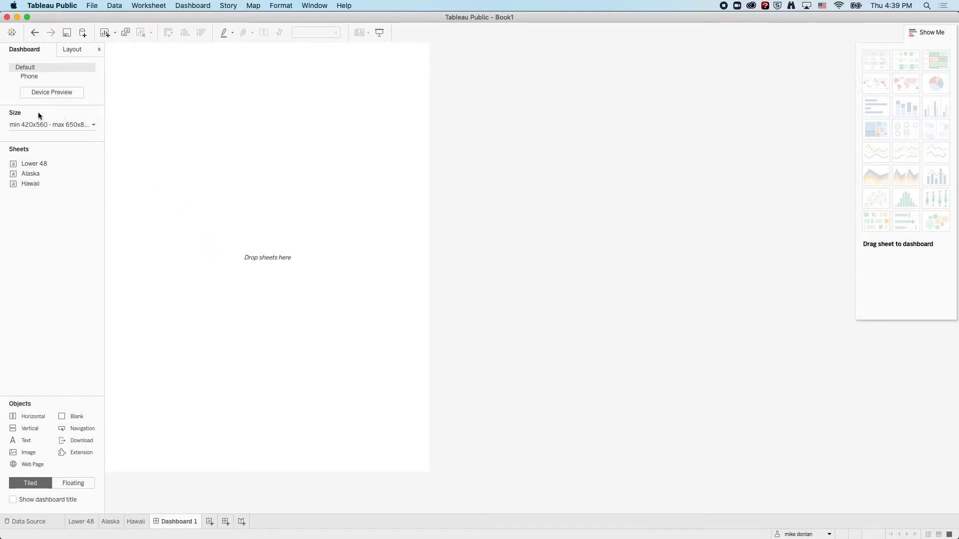
pyautogui.click(91, 125)
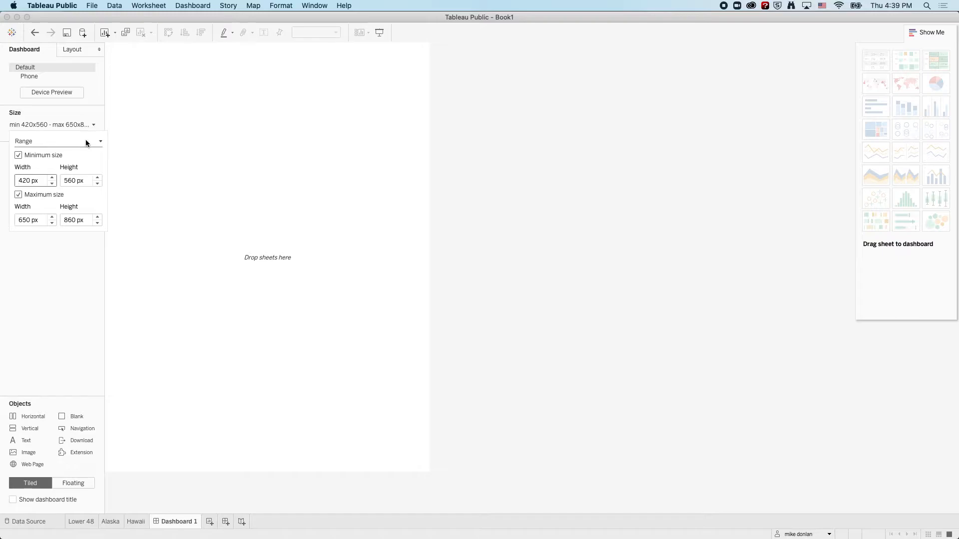
pyautogui.click(101, 143)
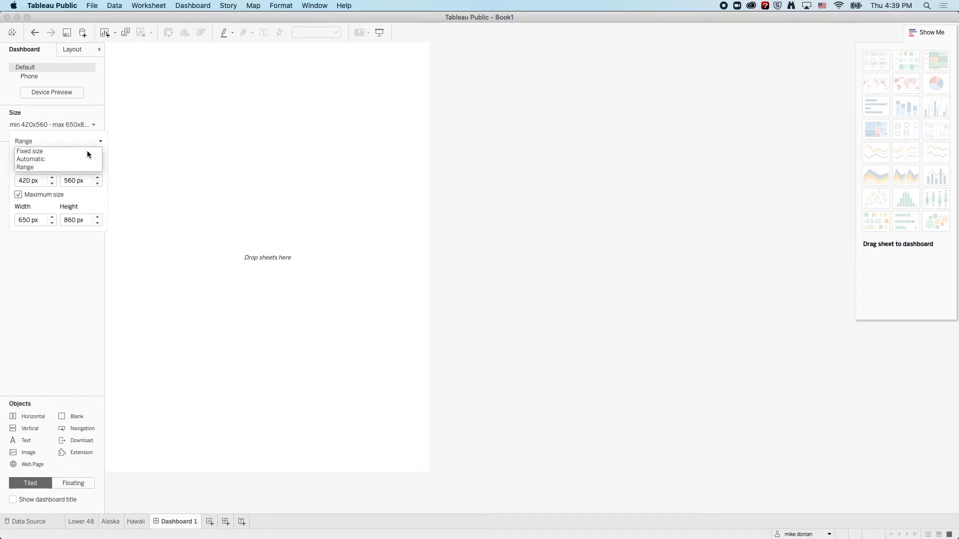
pyautogui.click(88, 151)
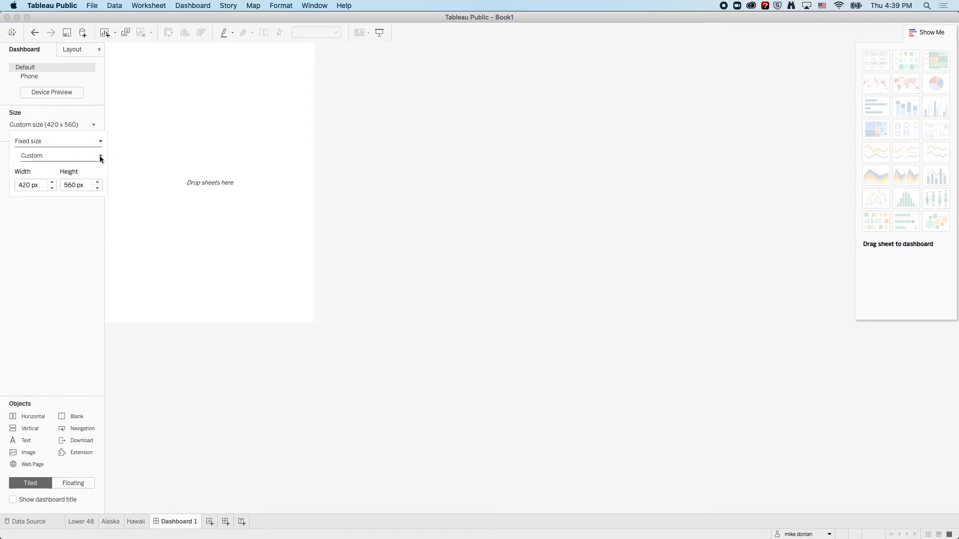
pyautogui.click(101, 156)
pyautogui.click(102, 200)
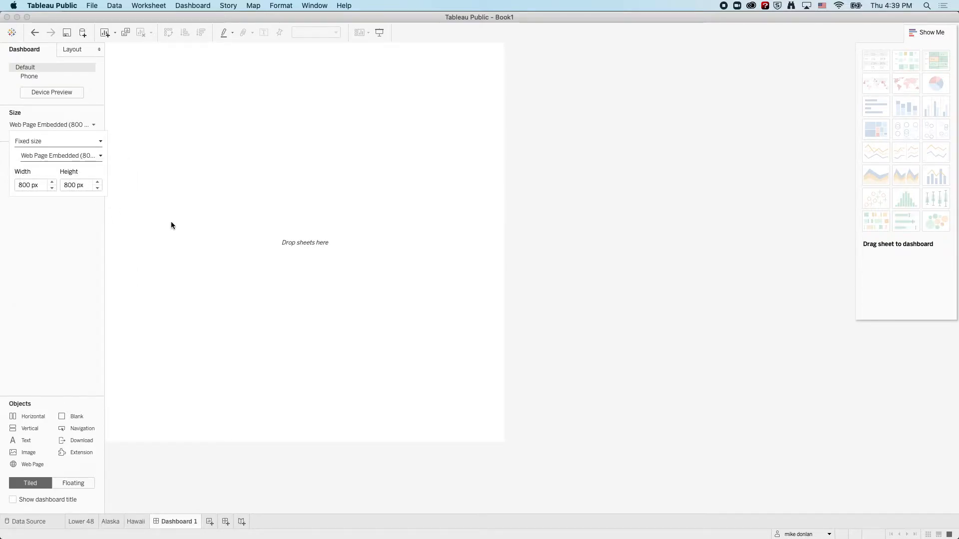
pyautogui.click(33, 484)
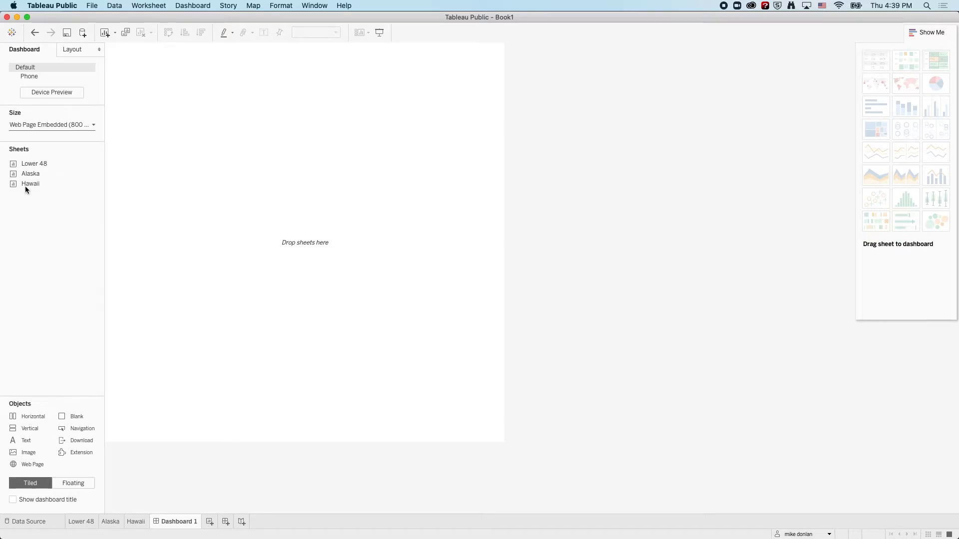
# Place the Lower 48 sheet on the dashboard and move its Population legend beneath the map.
pyautogui.moveTo(11, 164)
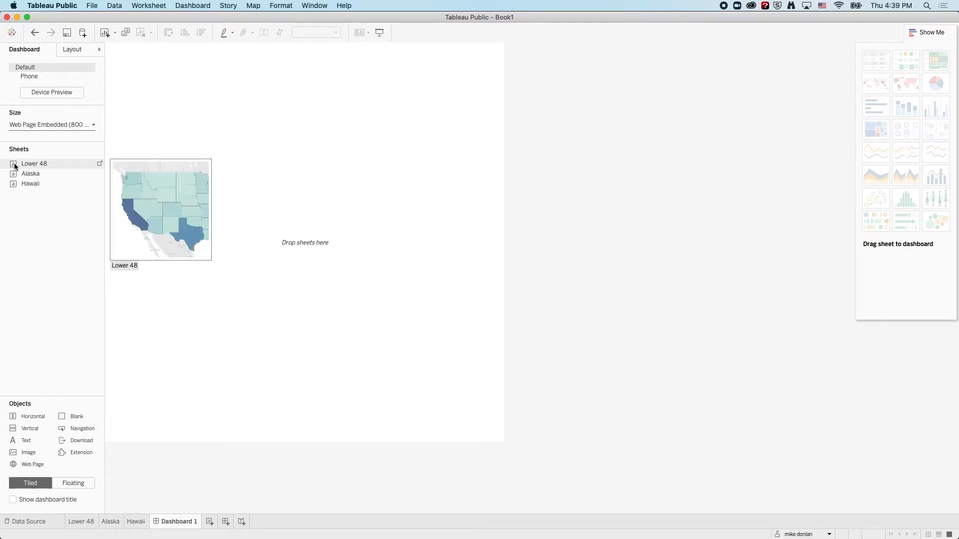
pyautogui.click(15, 166)
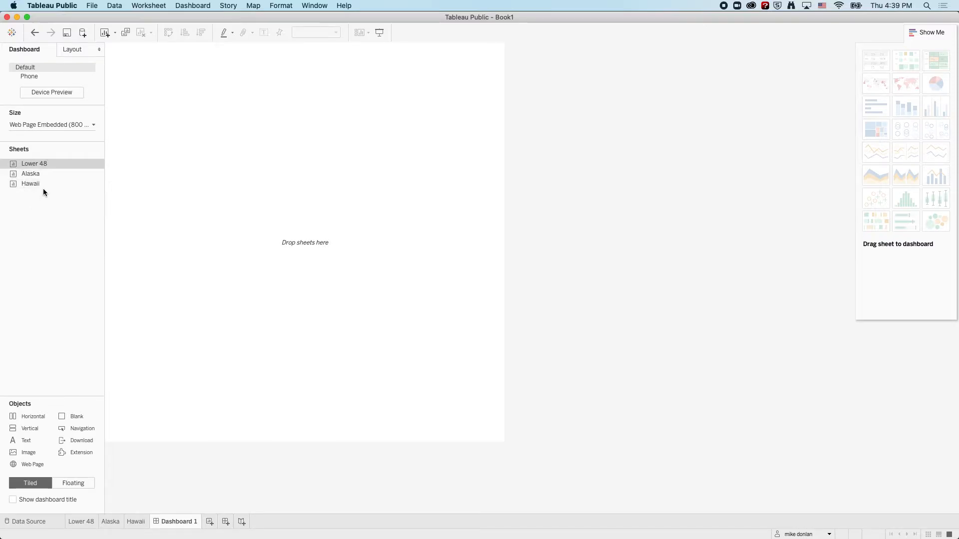
pyautogui.moveTo(15, 166)
pyautogui.moveTo(15, 166); pyautogui.dragTo(143, 162)
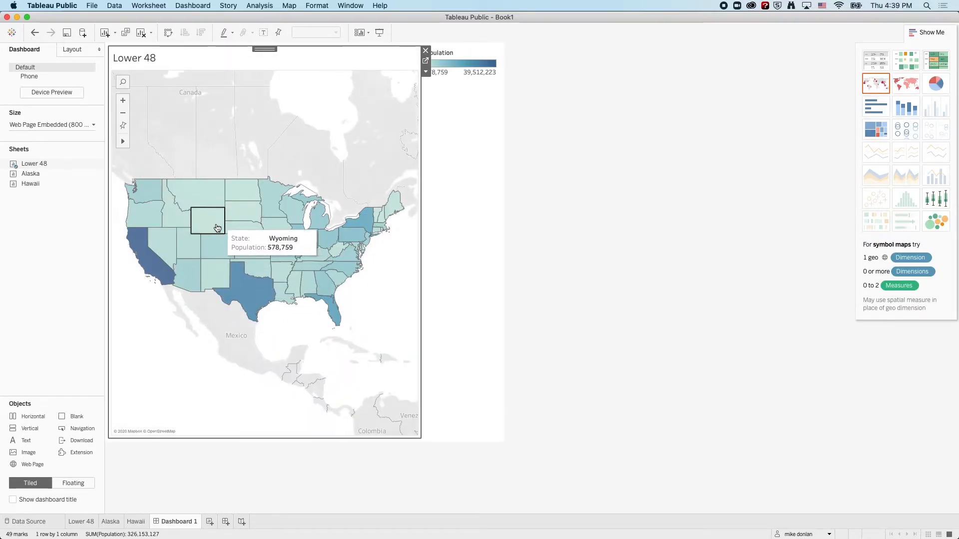
pyautogui.click(450, 52)
pyautogui.moveTo(454, 48); pyautogui.dragTo(269, 439)
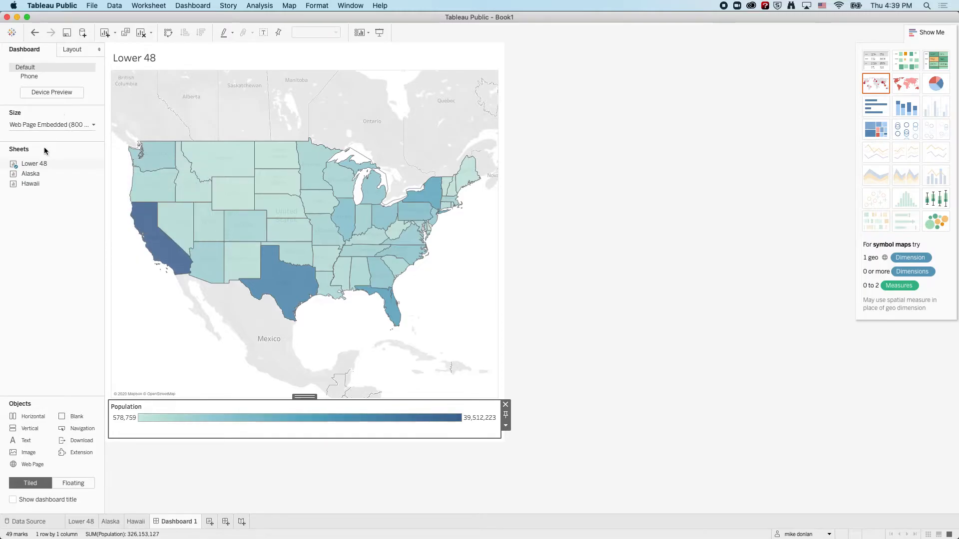
# Add the Alaska sheet between the Lower 48 map and the legend, and place the Hawaii sheet directly left of Alaska.
pyautogui.moveTo(31, 175)
pyautogui.moveTo(13, 177)
pyautogui.mouseDown()
pyautogui.moveTo(156, 321)
pyautogui.moveTo(183, 382)
pyautogui.moveTo(181, 372)
pyautogui.mouseUp()
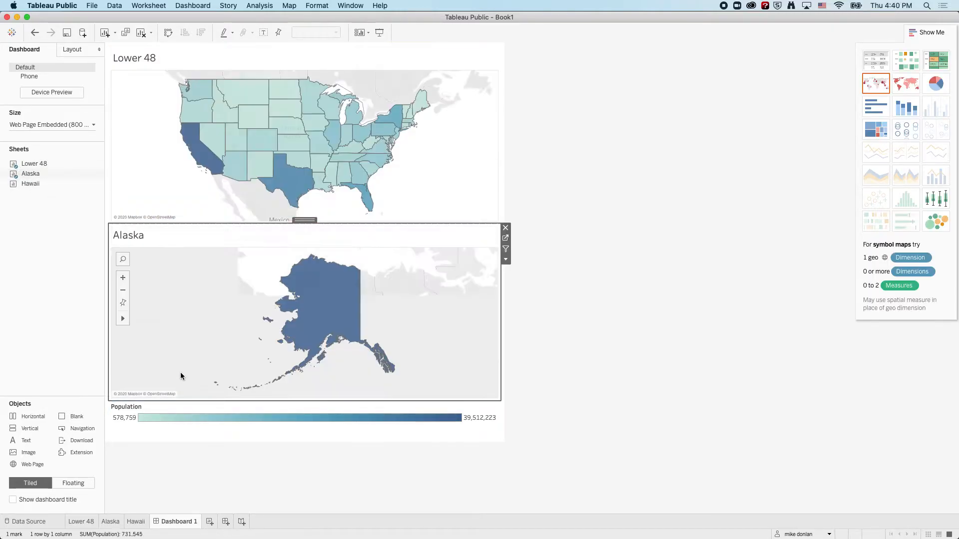
pyautogui.moveTo(91, 187)
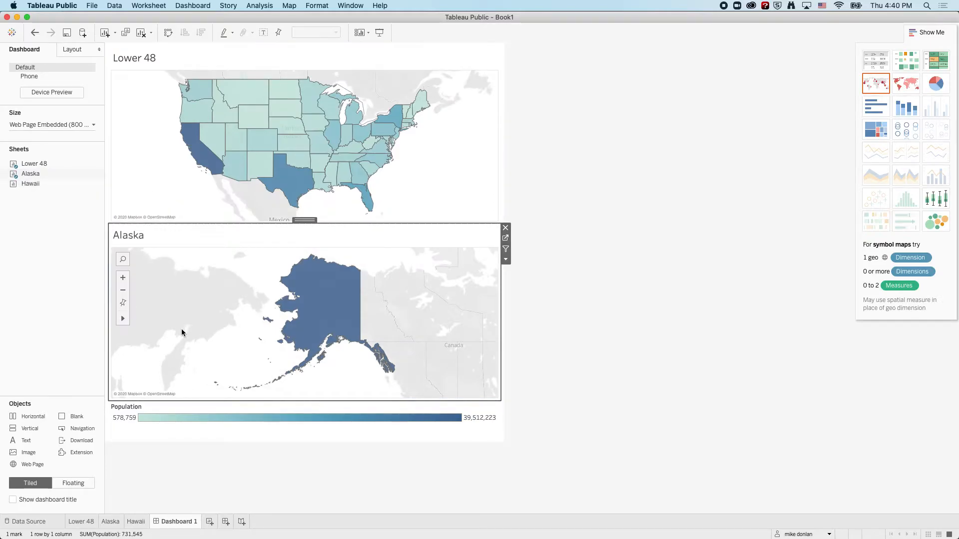
pyautogui.moveTo(13, 187)
pyautogui.mouseDown()
pyautogui.moveTo(34, 221)
pyautogui.moveTo(110, 274)
pyautogui.moveTo(107, 305)
pyautogui.moveTo(124, 309)
pyautogui.moveTo(111, 285)
pyautogui.moveTo(104, 291)
pyautogui.moveTo(298, 333)
pyautogui.moveTo(259, 325)
pyautogui.mouseUp()
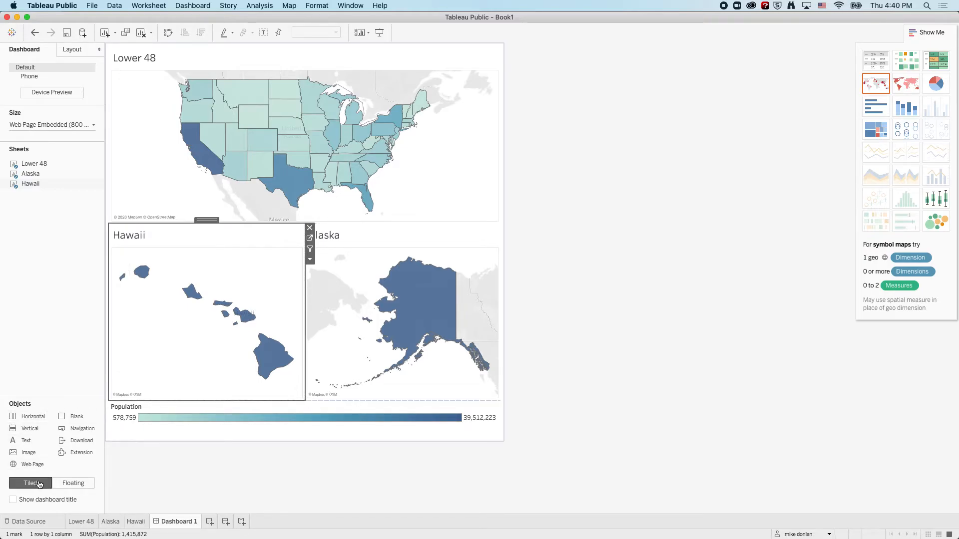
# Add a text object reading "lajkjf;alsdkjf" to the left of the Hawaii map.
pyautogui.moveTo(24, 443)
pyautogui.mouseDown()
pyautogui.moveTo(84, 411)
pyautogui.moveTo(114, 359)
pyautogui.moveTo(145, 362)
pyautogui.mouseUp()
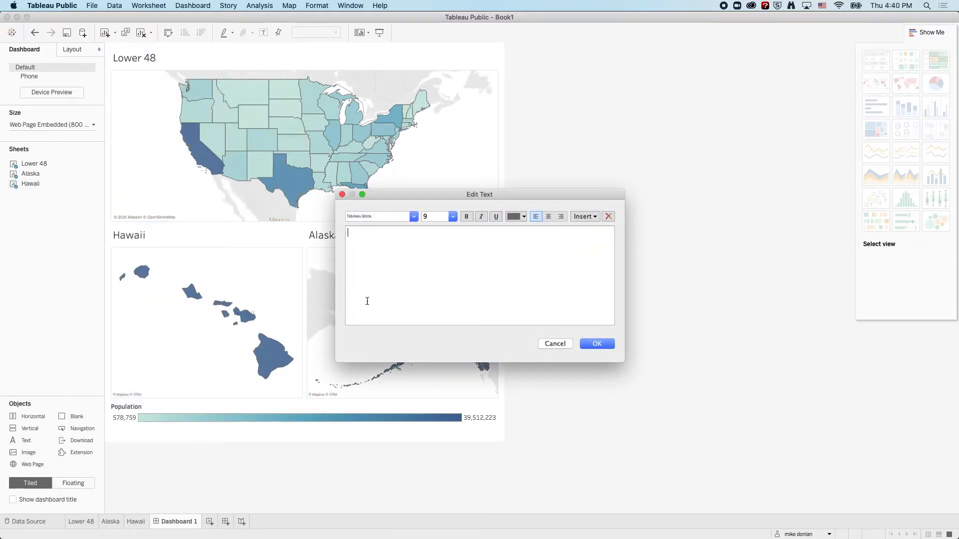
pyautogui.write('lajkjf;alsdkjf')
pyautogui.click(597, 344)
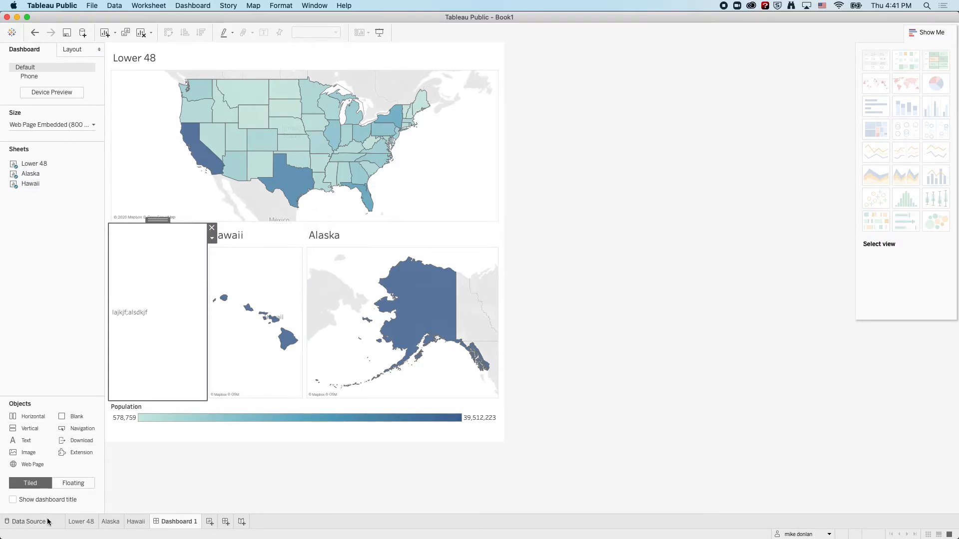
# On the Lower 48 sheet, set a custom start of 500,000 for the Population color range.
pyautogui.click(82, 522)
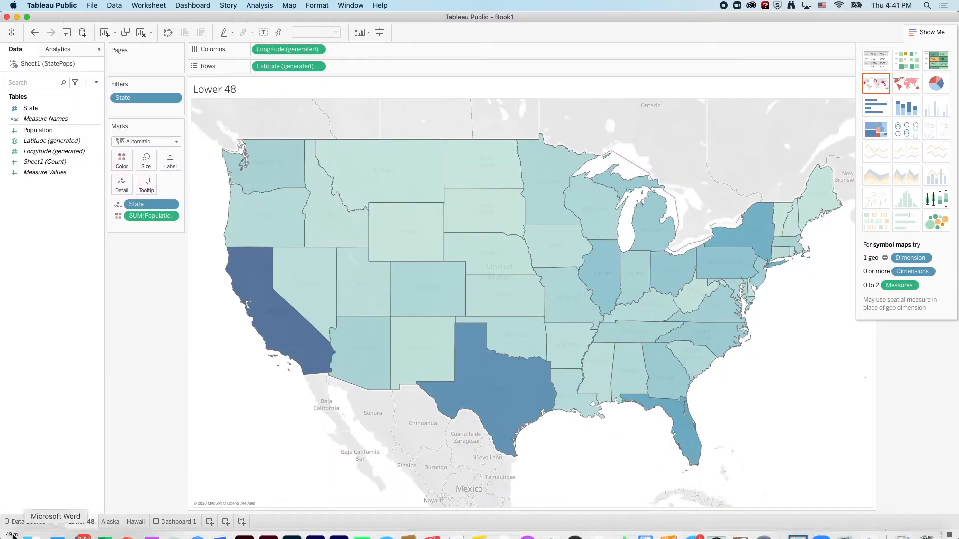
pyautogui.click(122, 161)
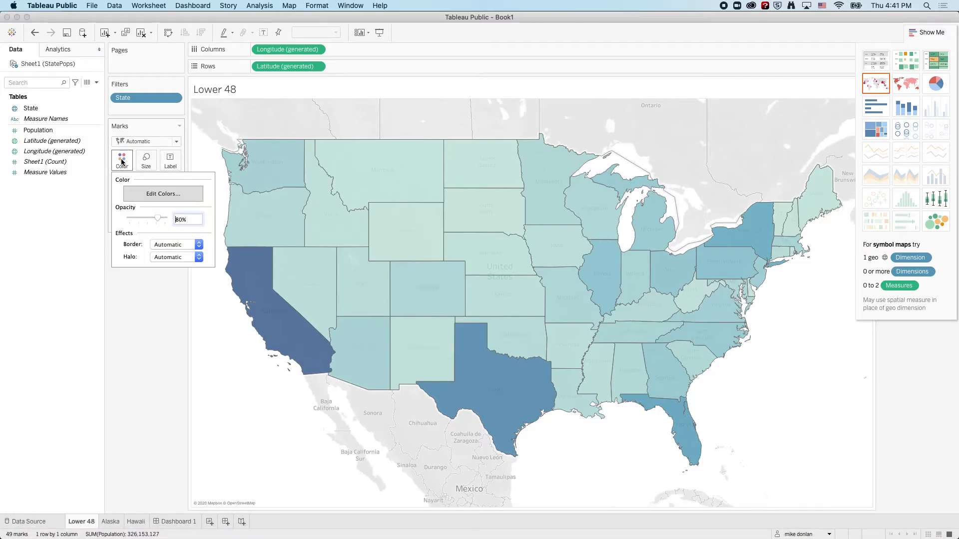
pyautogui.click(165, 194)
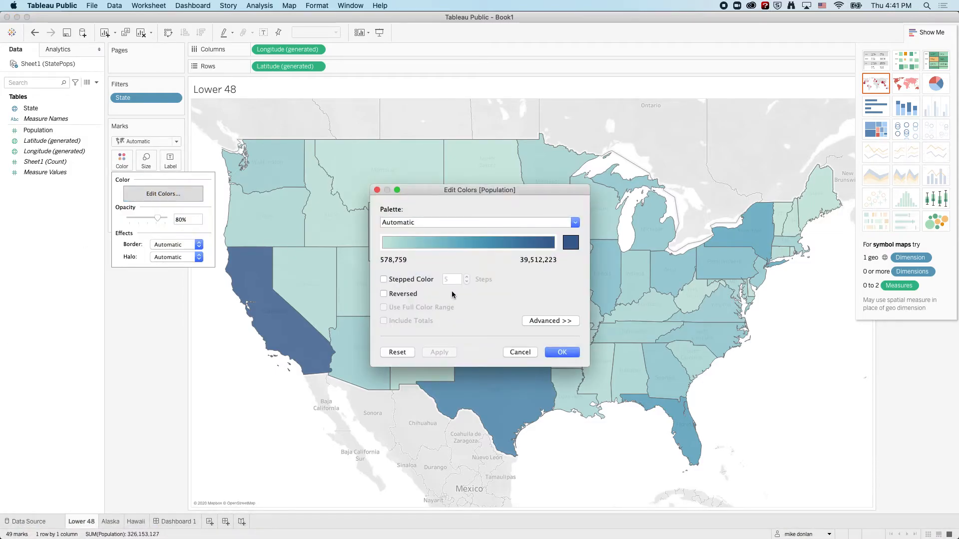
pyautogui.click(543, 321)
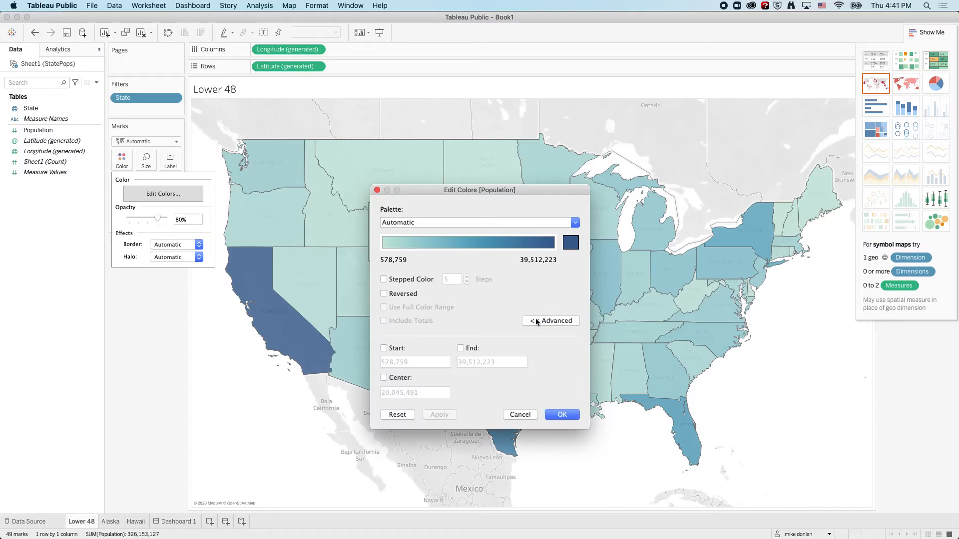
pyautogui.click(383, 348)
pyautogui.doubleClick(420, 362)
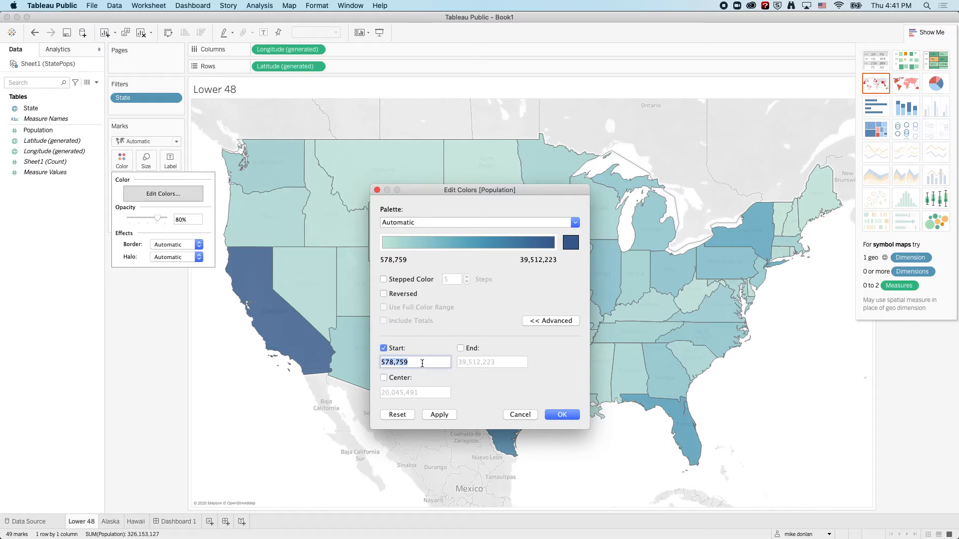
pyautogui.write('500,000')
# Set the end of the Lower 48 Population color range to 40,000,000 and accept the color changes.
pyautogui.click(460, 348)
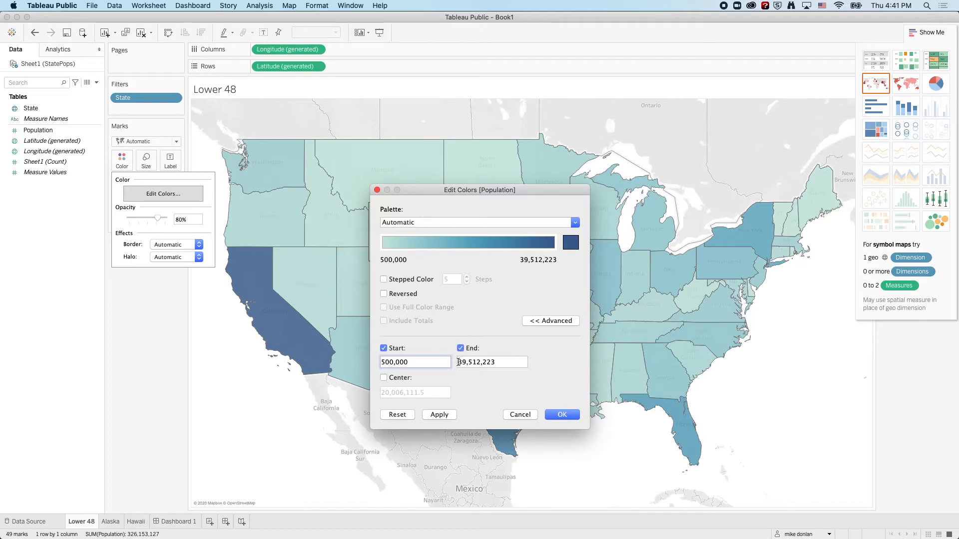
pyautogui.click(466, 363)
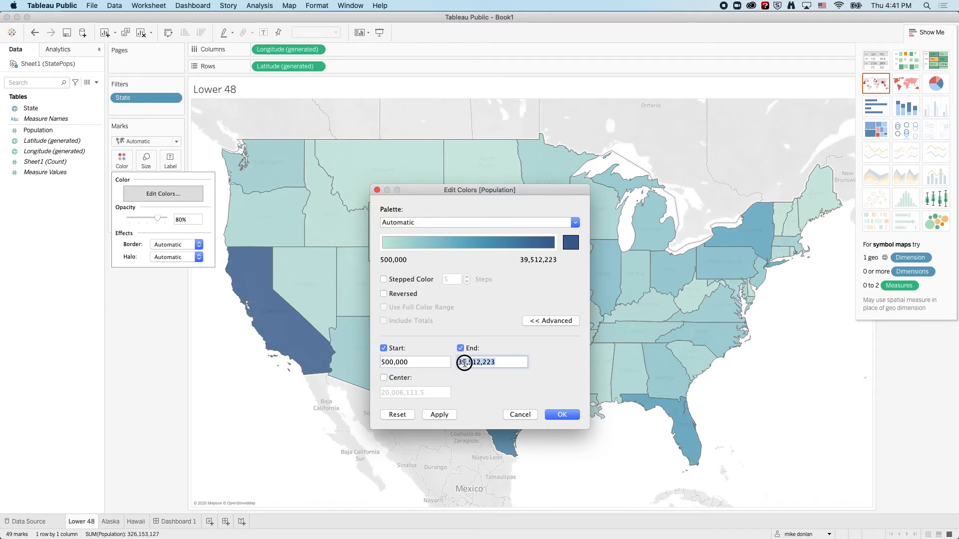
pyautogui.doubleClick(465, 363)
pyautogui.write('40000000')
pyautogui.click(561, 415)
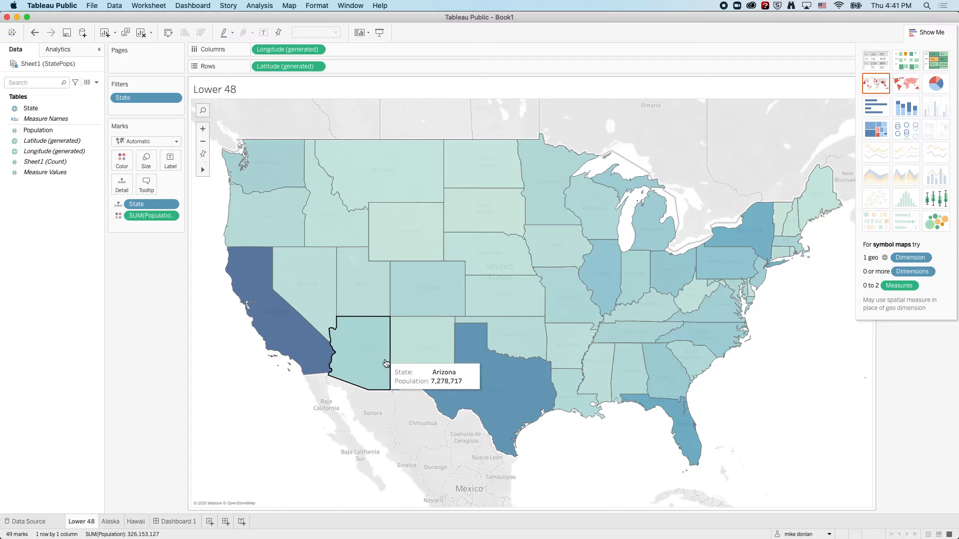
# On the Alaska sheet, set a custom start of 500,000 for the Population color range.
pyautogui.click(110, 523)
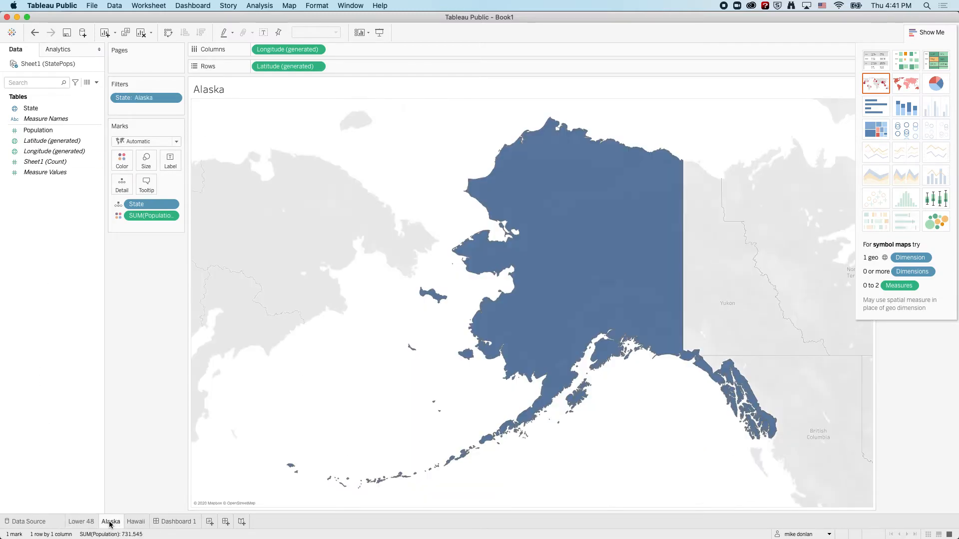
pyautogui.click(132, 162)
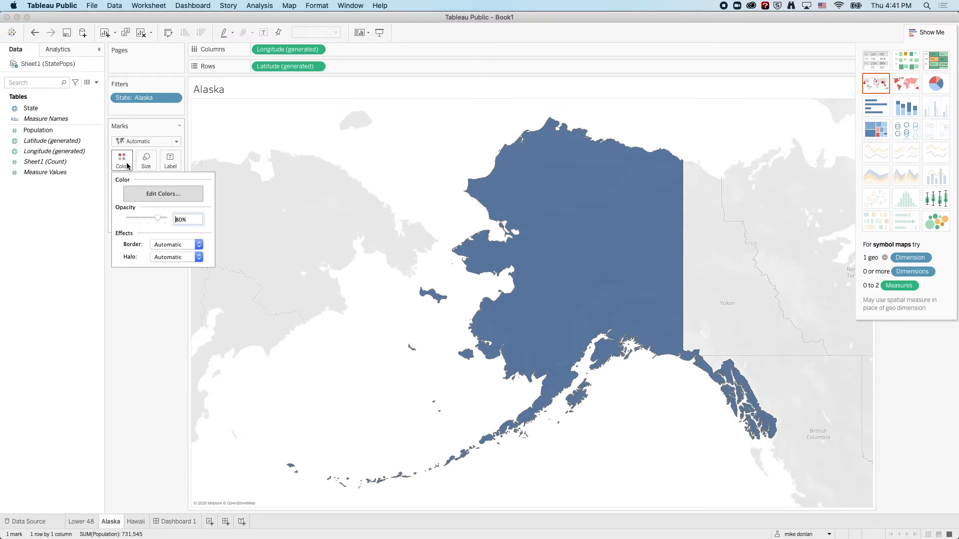
pyautogui.click(150, 194)
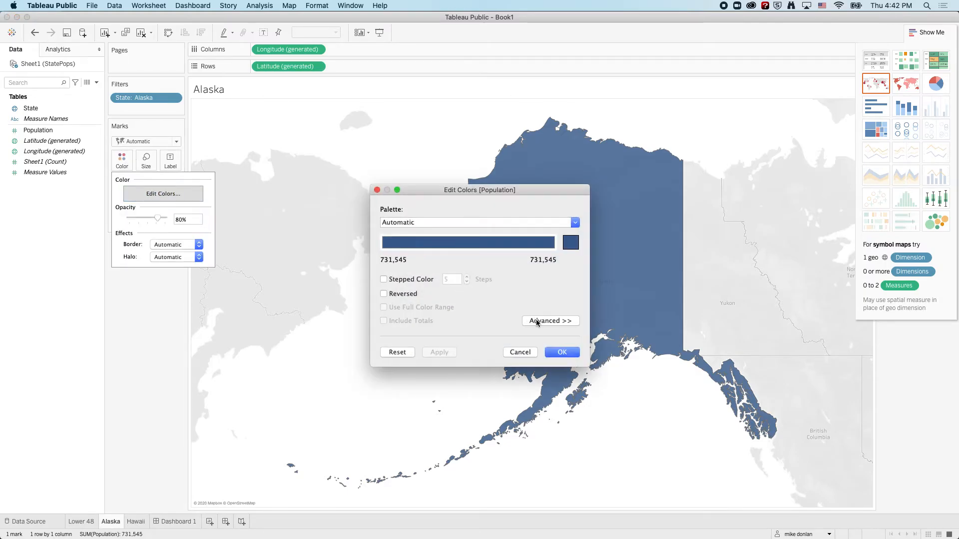
pyautogui.click(537, 322)
pyautogui.click(383, 348)
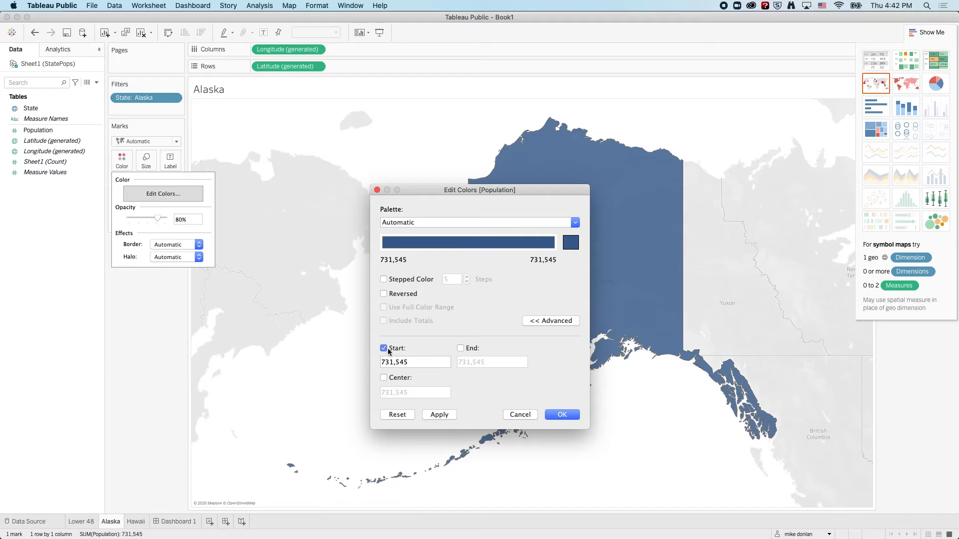
pyautogui.click(416, 360)
pyautogui.doubleClick(416, 361)
pyautogui.write('500000')
# Set the end of Alaska's Population color range to the Lower 48 sheet's 40,000,000 and accept the color changes.
pyautogui.click(460, 349)
pyautogui.doubleClick(470, 362)
pyautogui.doubleClick(470, 362)
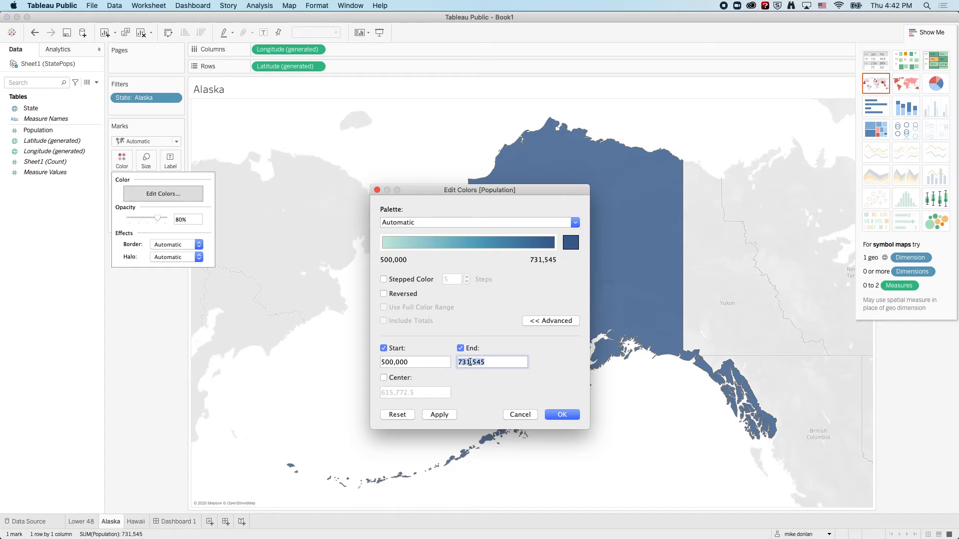
pyautogui.write('40000000')
pyautogui.click(572, 417)
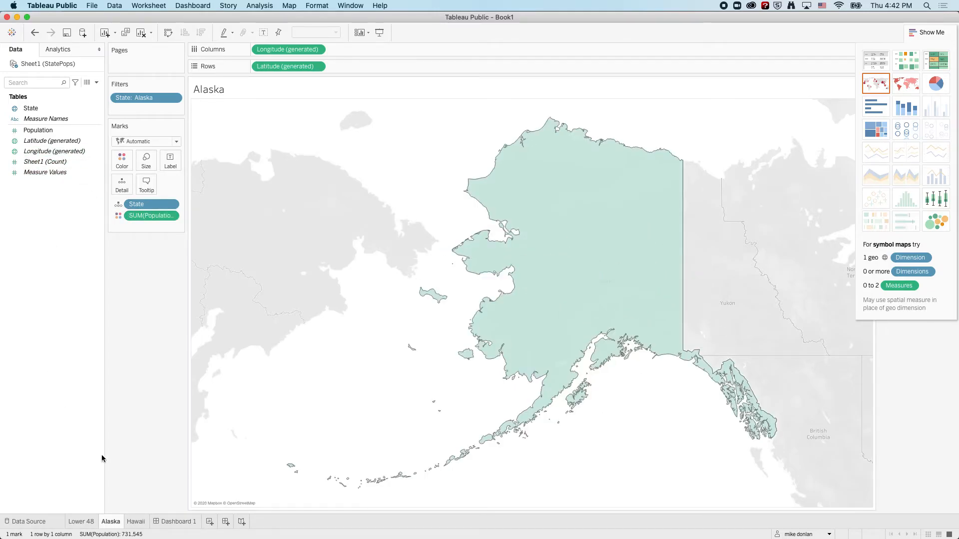
# On the Hawaii sheet, set a custom start of 500,000 for the Population color range.
pyautogui.click(137, 522)
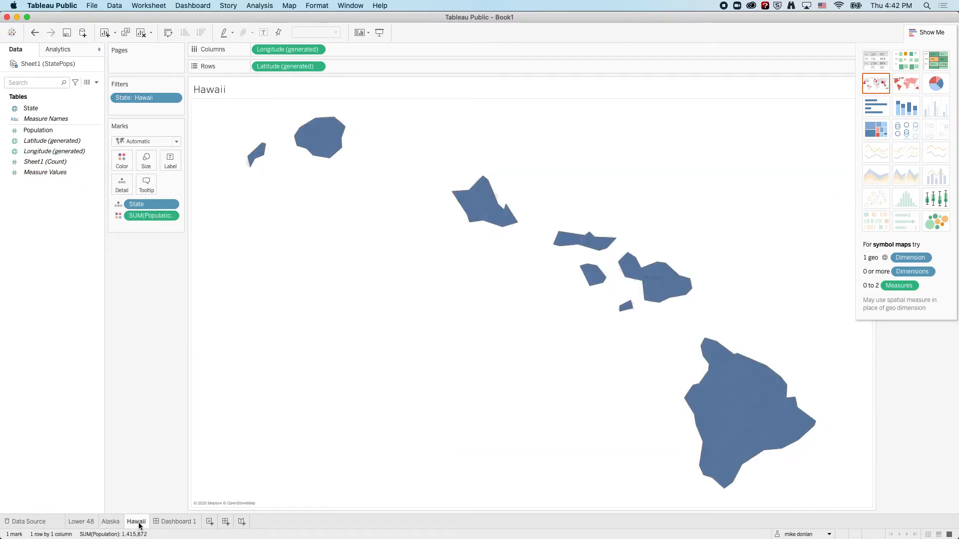
pyautogui.click(127, 168)
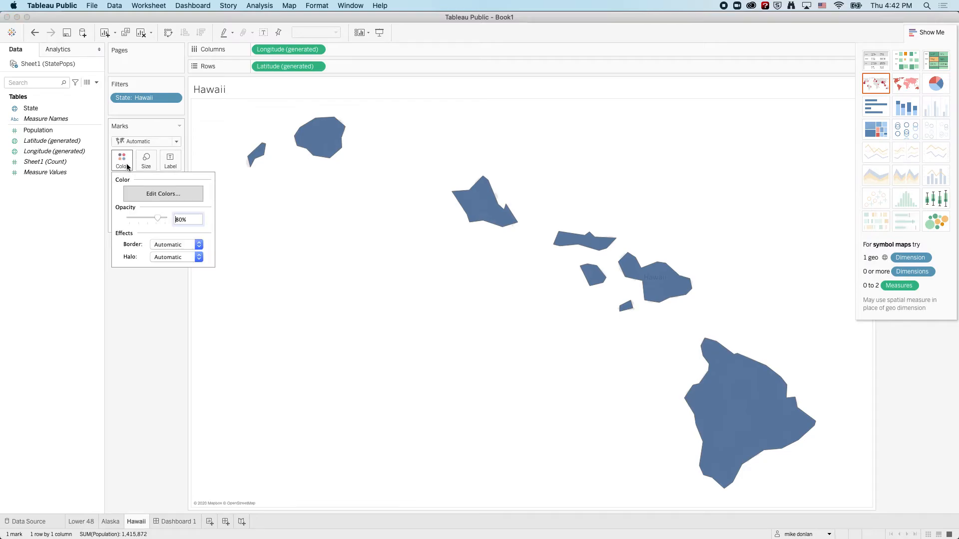
pyautogui.click(156, 195)
pyautogui.click(567, 323)
pyautogui.click(385, 347)
pyautogui.doubleClick(394, 360)
pyautogui.tripleClick(394, 360)
pyautogui.write('500')
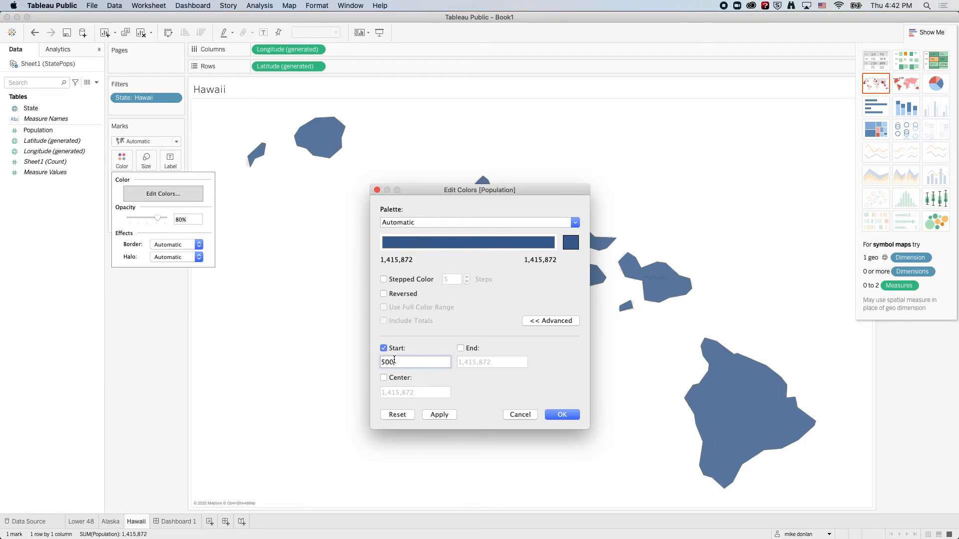
pyautogui.write('000')
# Set the end of Hawaii's Population color range to 40,000,000, accept it and return to the dashboard.
pyautogui.click(460, 349)
pyautogui.click(472, 362)
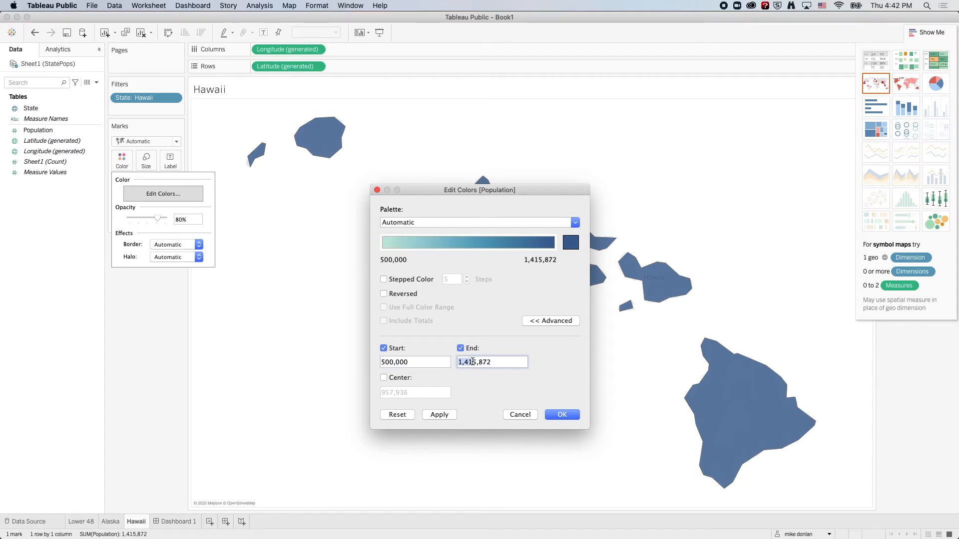
pyautogui.moveTo(458, 362); pyautogui.dragTo(426, 358)
pyautogui.write('40000000')
pyautogui.click(554, 414)
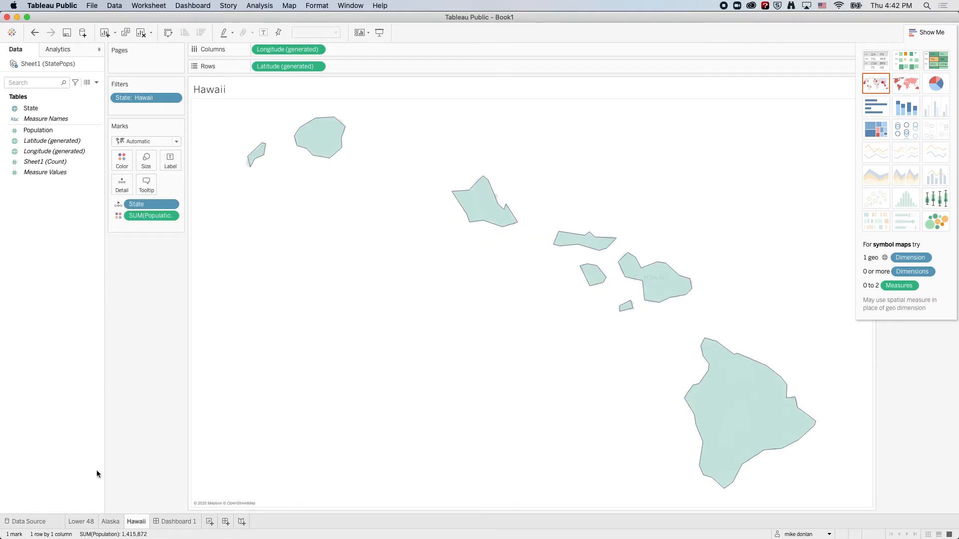
pyautogui.click(176, 522)
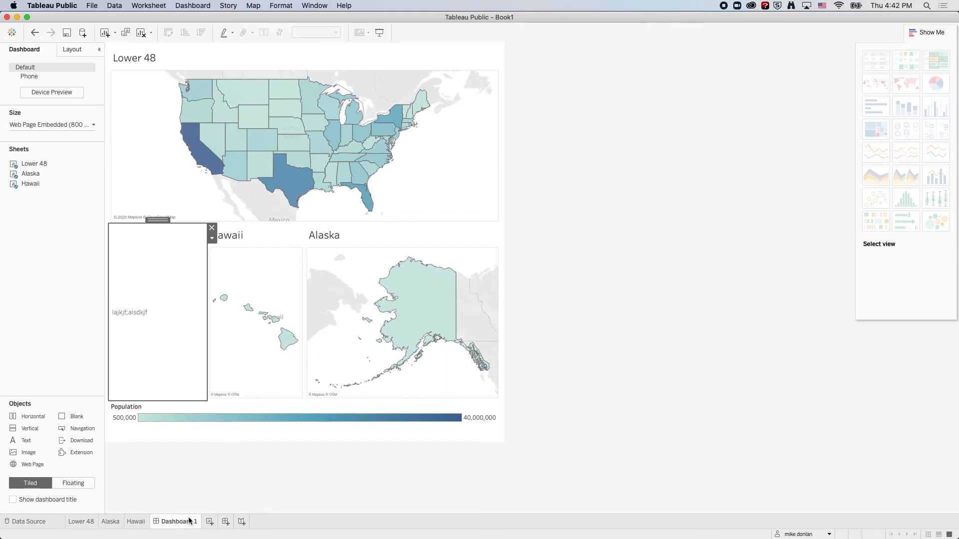
pyautogui.moveTo(289, 146)
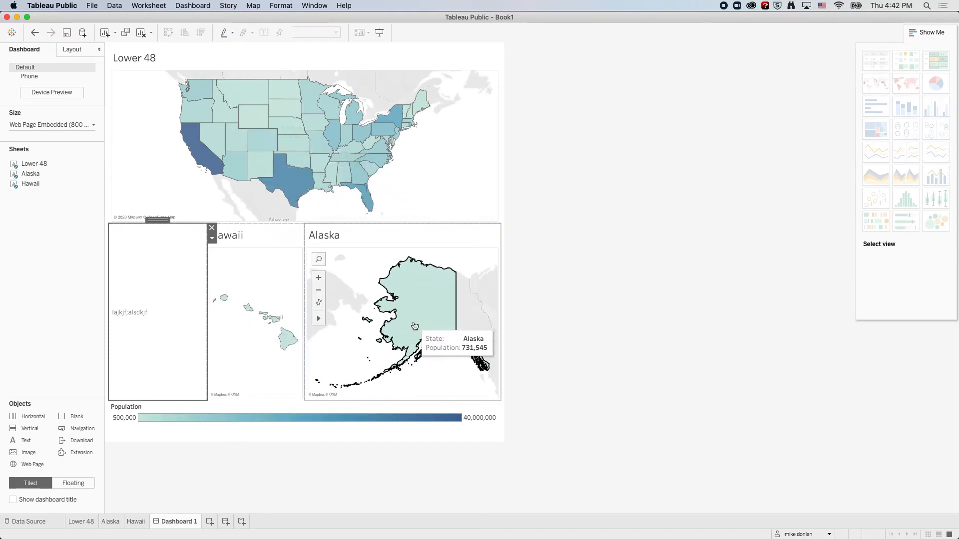
pyautogui.moveTo(313, 163)
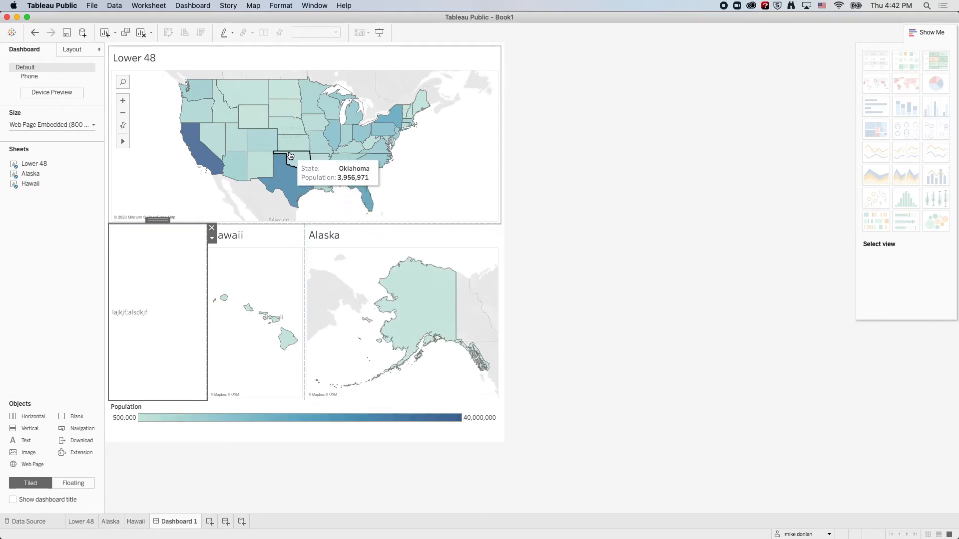
pyautogui.moveTo(279, 173)
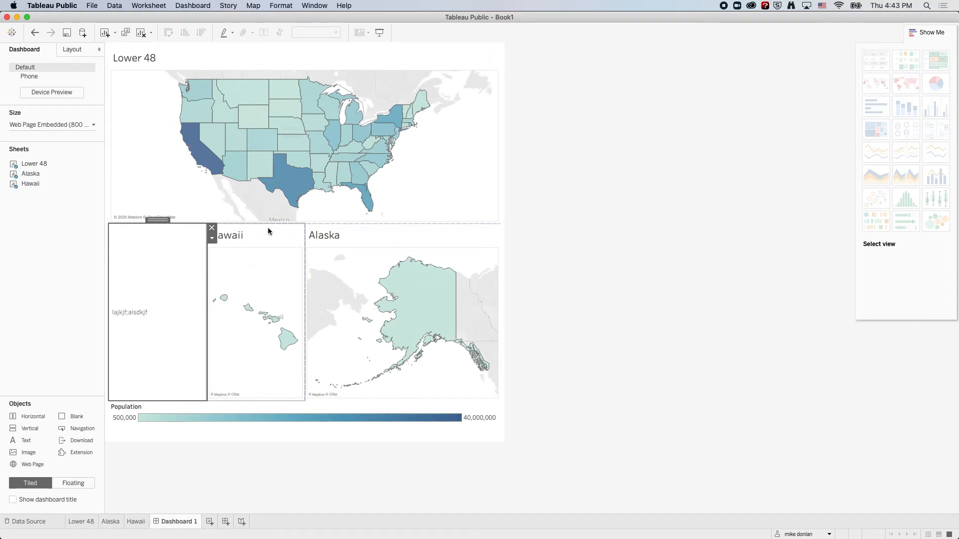
# Replace the Lower 48 map's sheet-name title on the dashboard with "US Population by State".
pyautogui.doubleClick(142, 58)
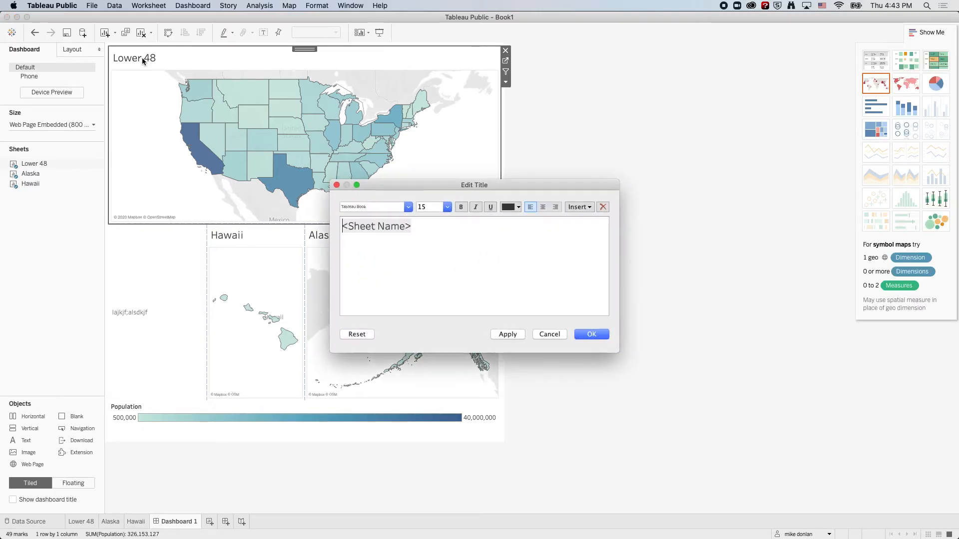
pyautogui.moveTo(426, 227); pyautogui.dragTo(287, 218)
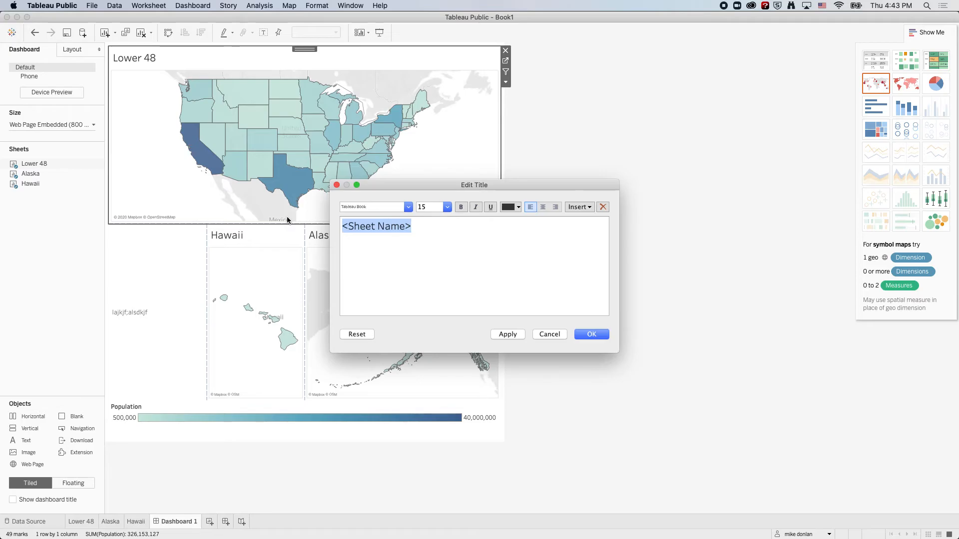
pyautogui.write('US Population by State')
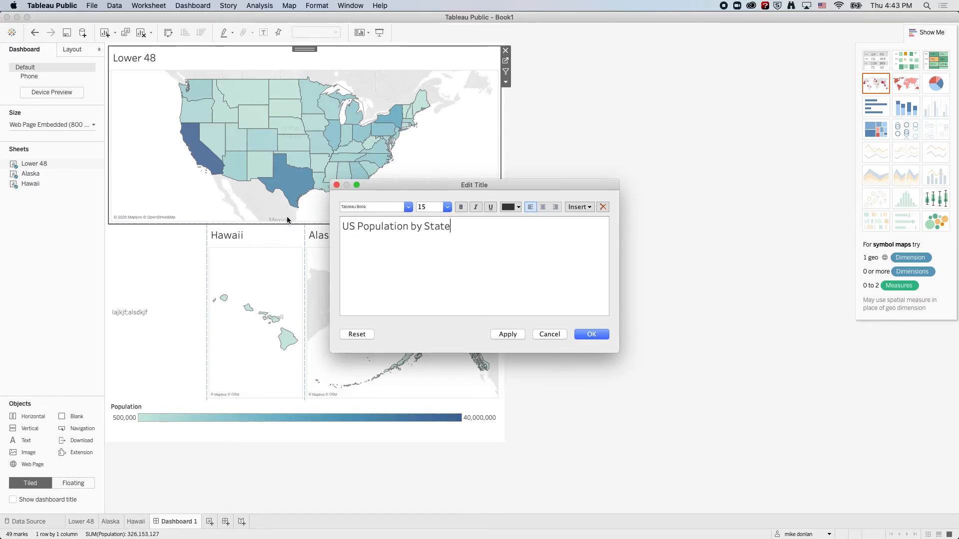
# Format the whole "US Population by State" title as bold at size 24 and accept the title changes.
pyautogui.click(447, 207)
pyautogui.click(445, 303)
pyautogui.moveTo(450, 227); pyautogui.dragTo(319, 221)
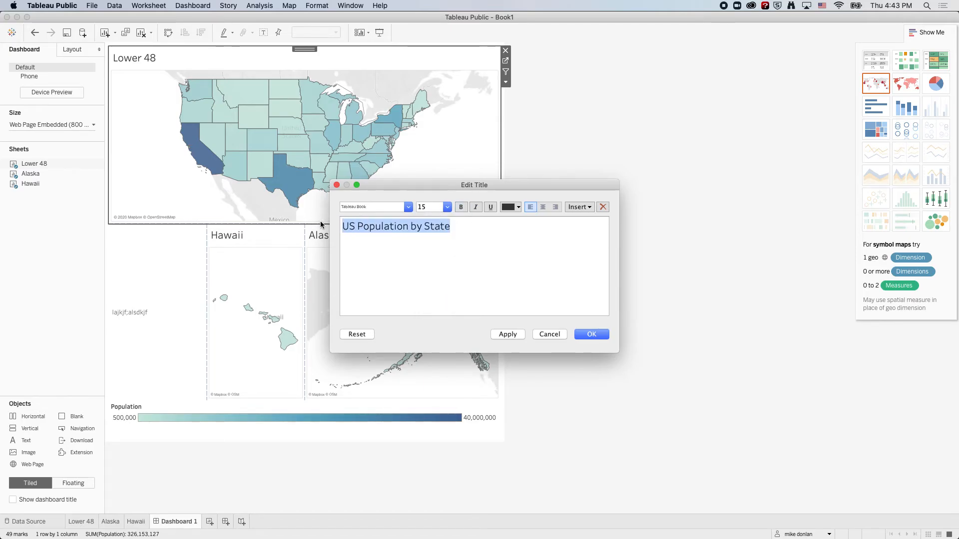
pyautogui.click(460, 206)
pyautogui.click(447, 207)
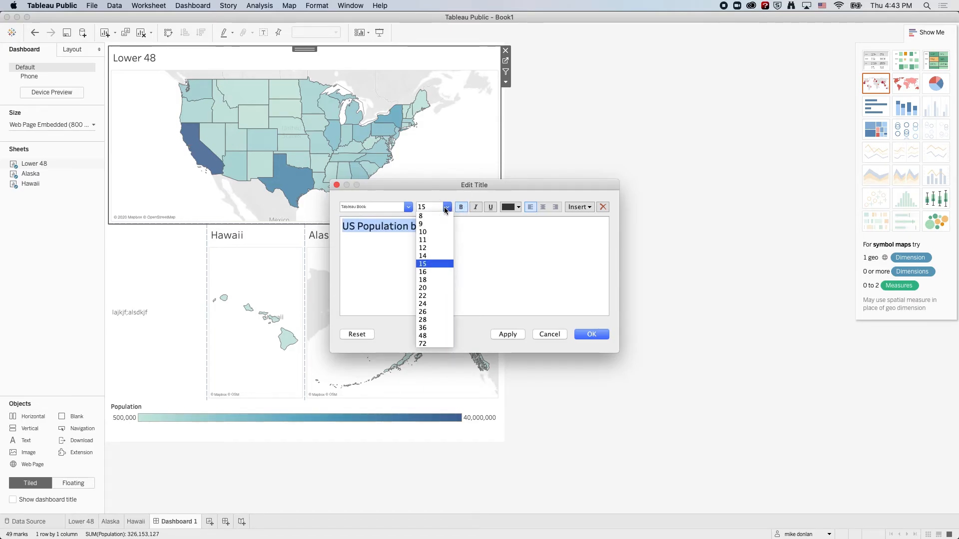
pyautogui.click(435, 304)
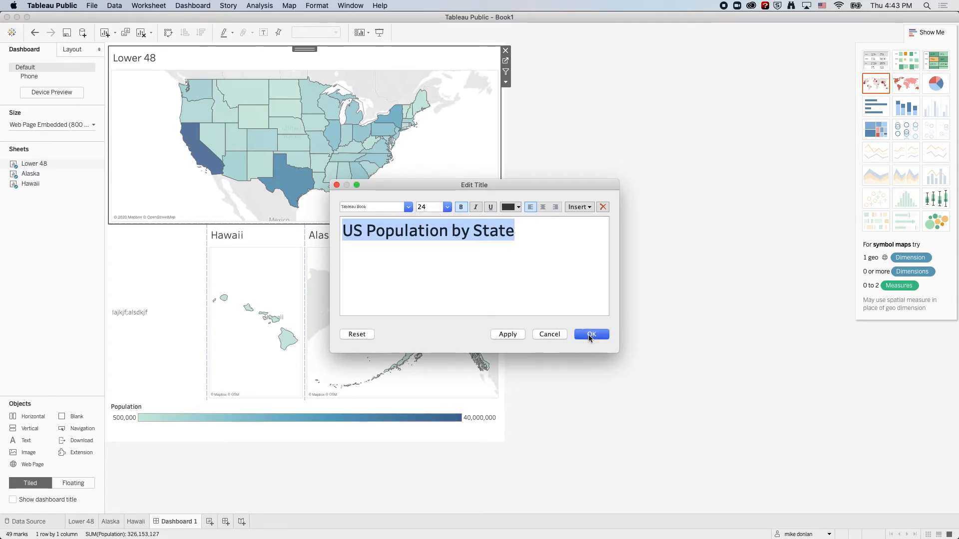
pyautogui.click(590, 334)
# Format the Hawaii map's title on the dashboard as bold at size 12.
pyautogui.doubleClick(238, 237)
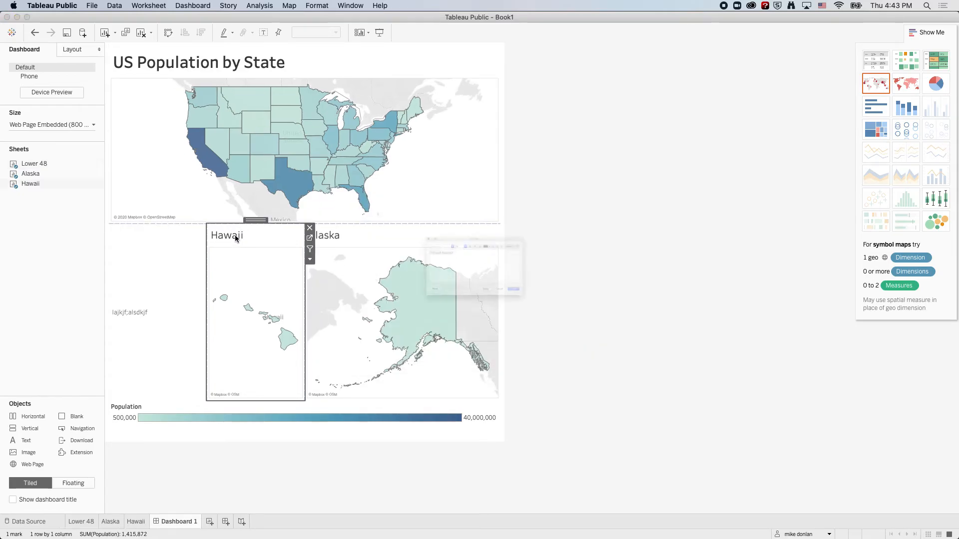
pyautogui.moveTo(420, 230); pyautogui.dragTo(323, 220)
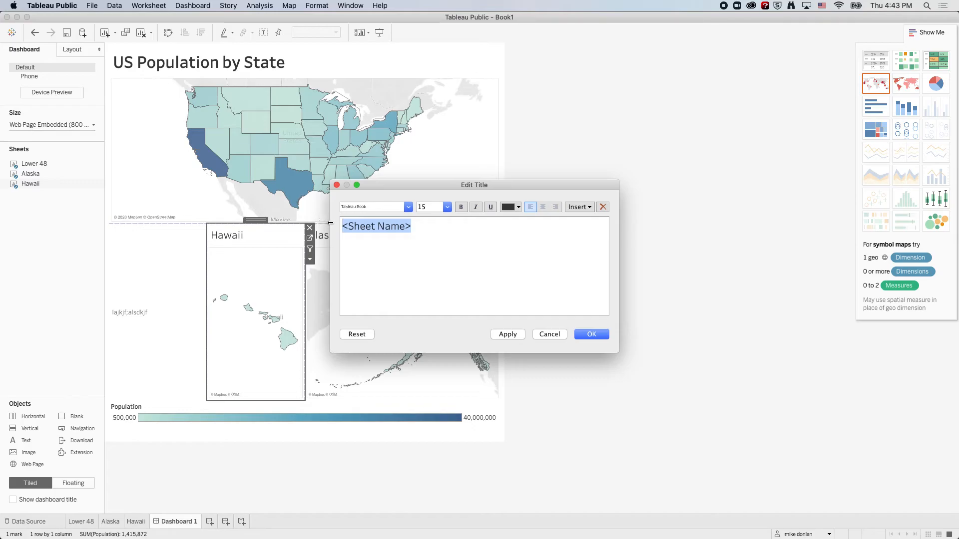
pyautogui.click(447, 206)
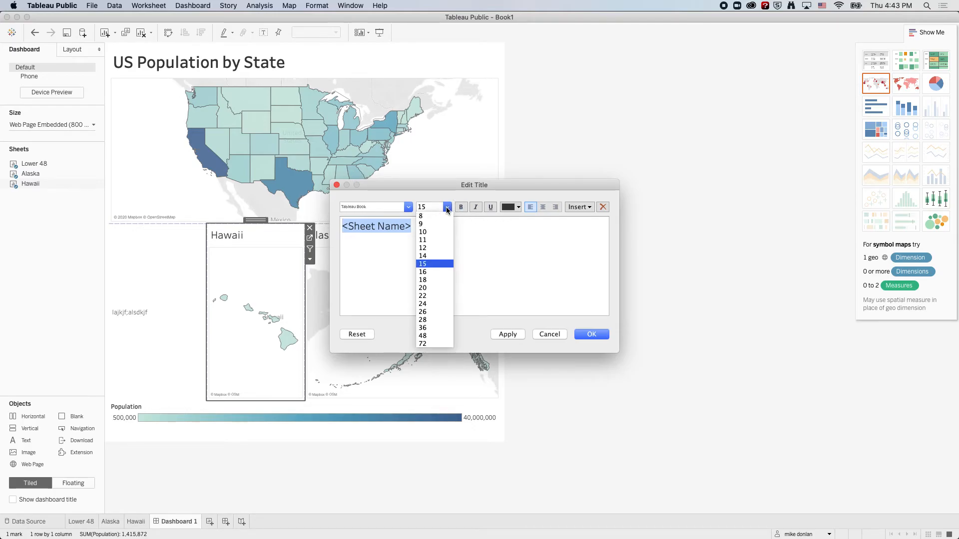
pyautogui.click(432, 250)
pyautogui.click(461, 208)
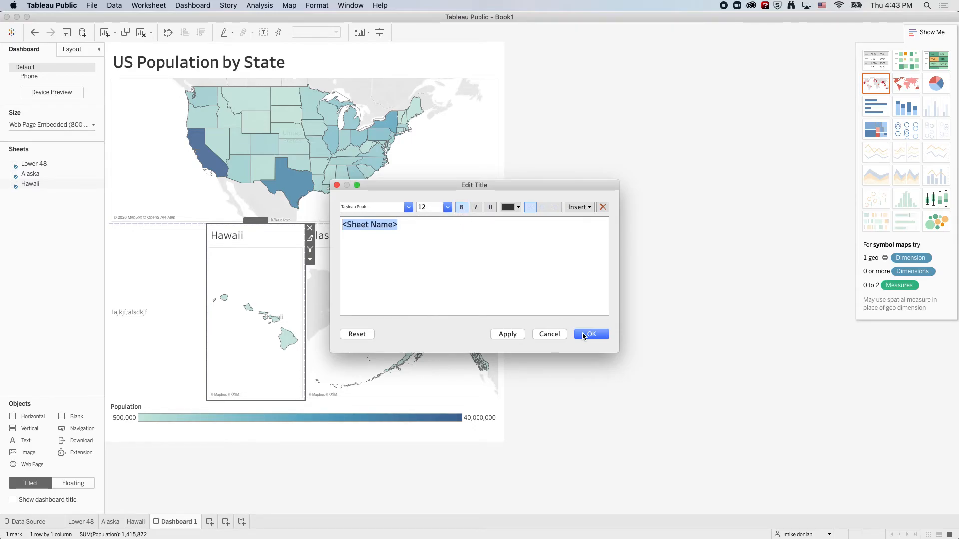
pyautogui.click(592, 335)
# Format the Alaska map's title on the dashboard as size 12 and bold to match Hawaii's.
pyautogui.doubleClick(343, 232)
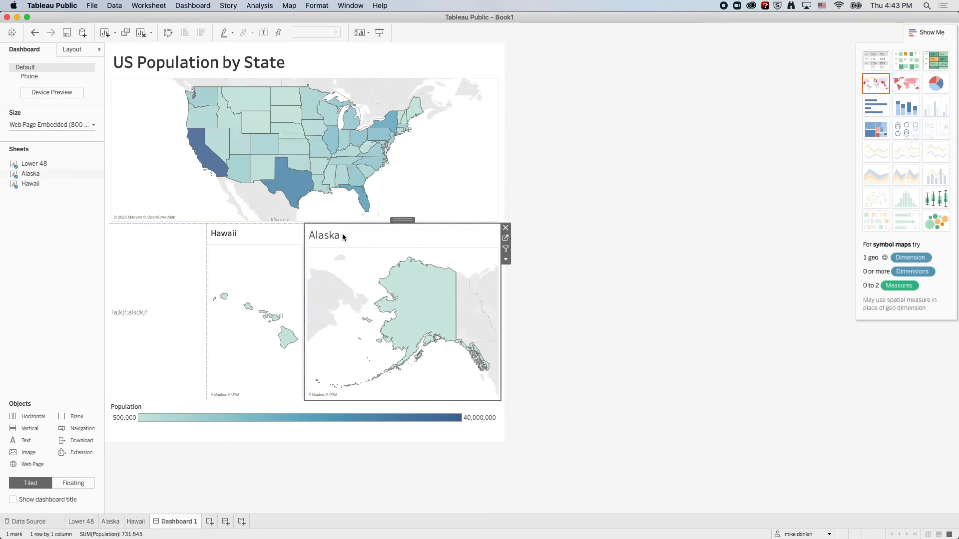
pyautogui.moveTo(427, 231); pyautogui.dragTo(347, 215)
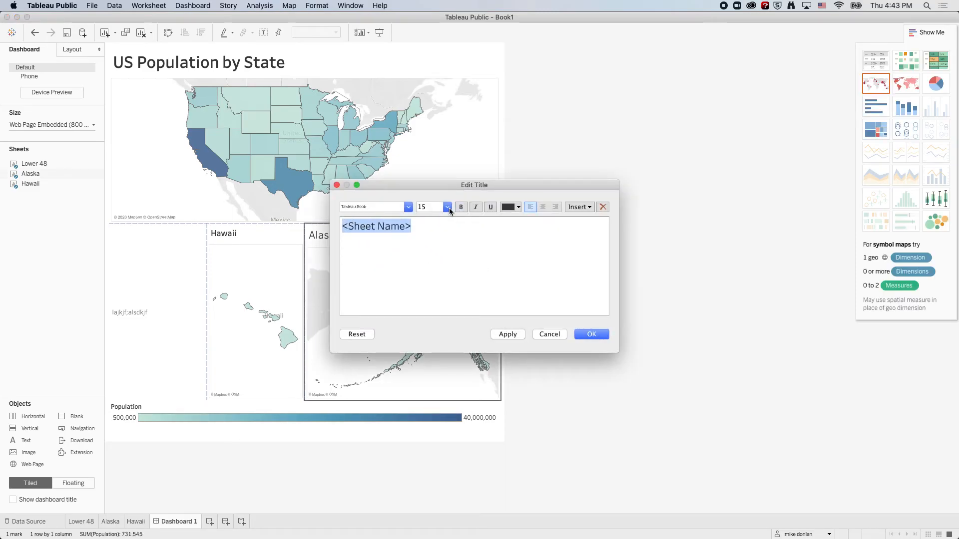
pyautogui.click(448, 209)
pyautogui.click(436, 248)
pyautogui.click(460, 207)
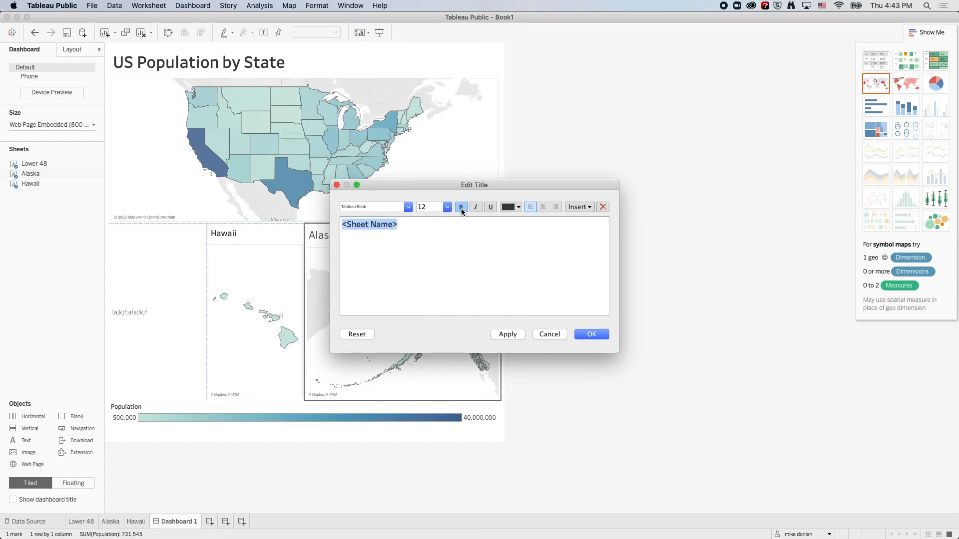
pyautogui.click(601, 335)
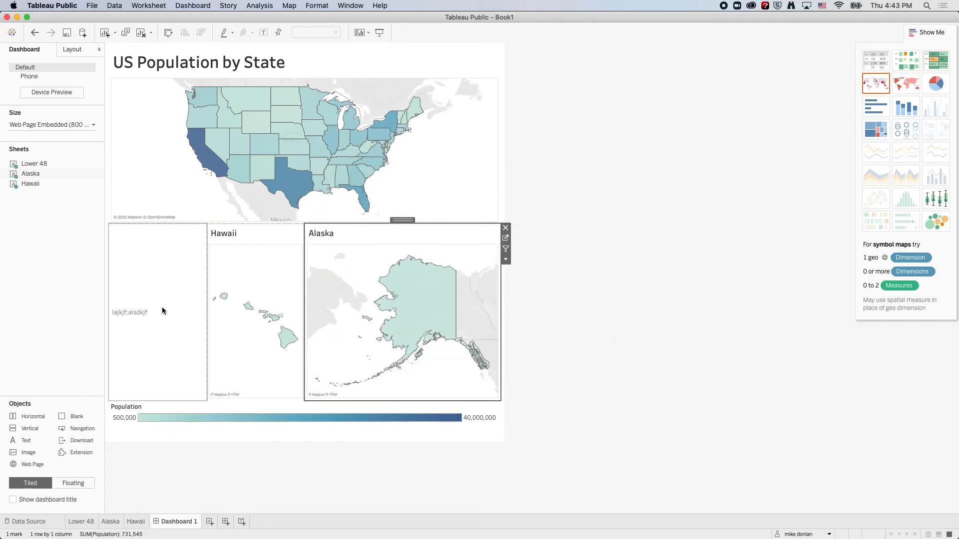
# Replace the placeholder text in the dashboard's text object with "Subhead goes here" and a second line, "This is the place for the map chatter".
pyautogui.click(167, 302)
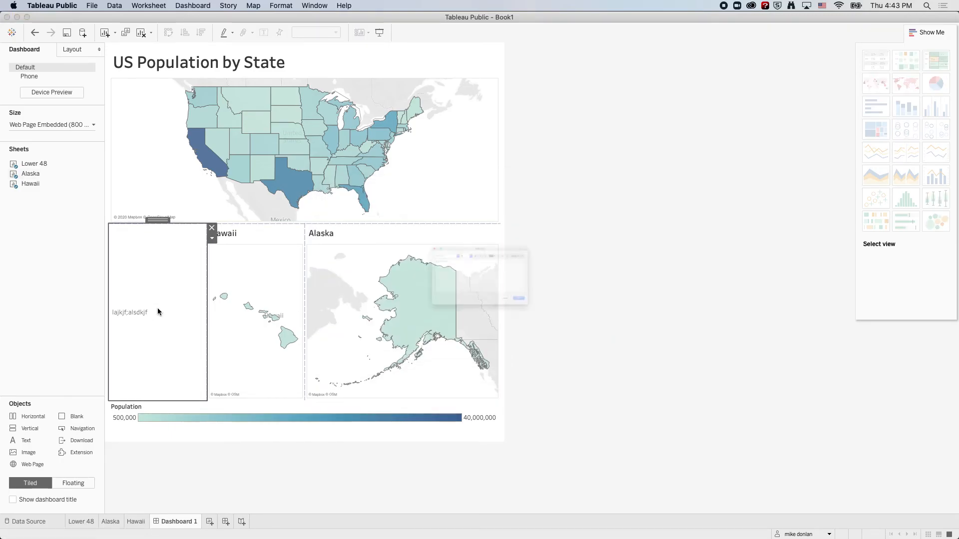
pyautogui.doubleClick(157, 307)
pyautogui.moveTo(403, 238); pyautogui.dragTo(321, 222)
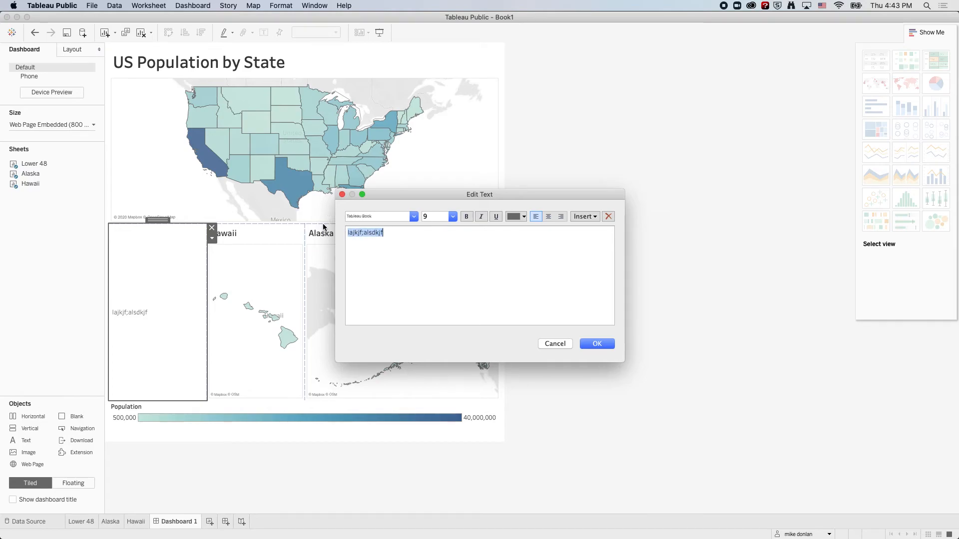
pyautogui.write('Subhead goes here')
pyautogui.press('Return')
pyautogui.write('This is the place for the map chatter')
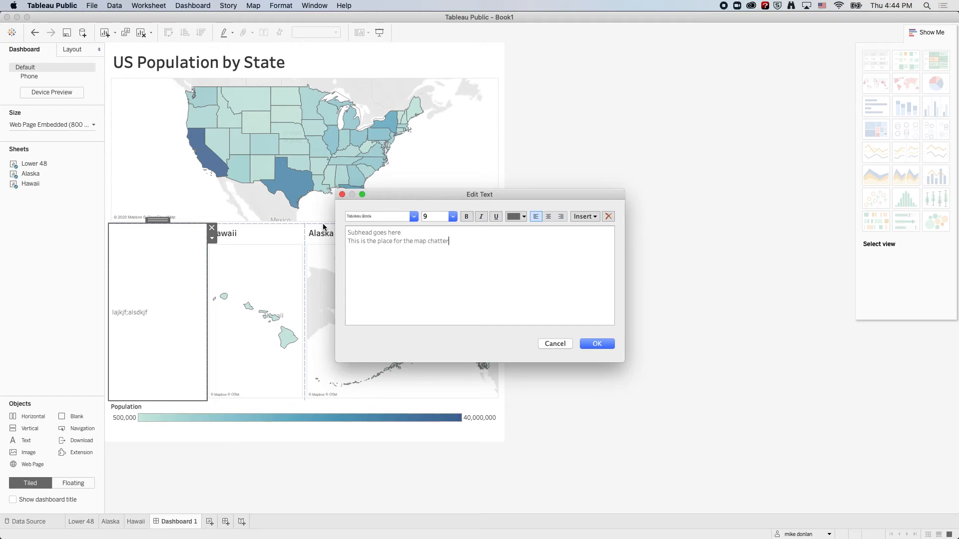
pyautogui.write('. This is the place for the map chatter.')
# Fill out the chatter paragraph by repeating the sentence "This is the place for the map chatter." ten times in total.
pyautogui.tripleClick(363, 242)
pyautogui.press('super+c')
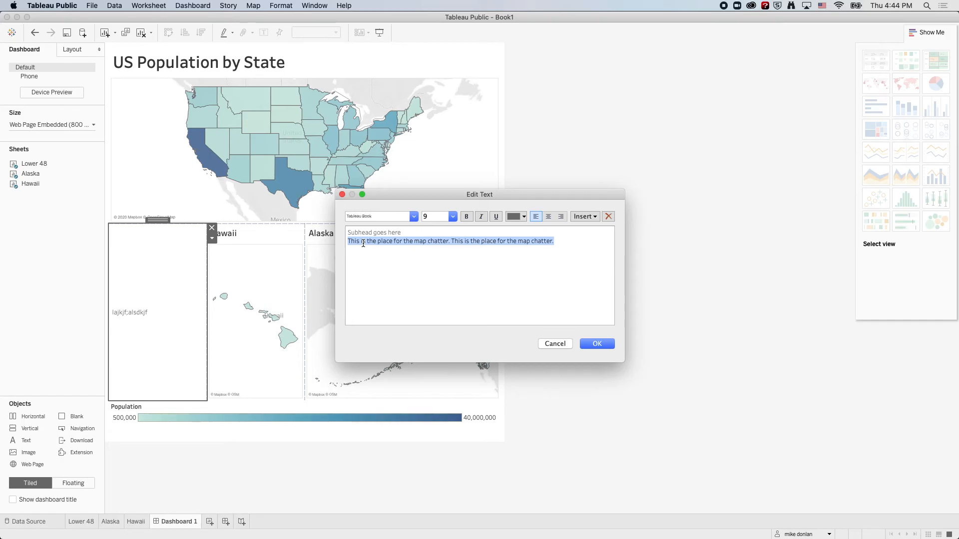
pyautogui.press('Right')
pyautogui.press('super+v')
pyautogui.press('super+v')
pyautogui.press('super+v')
pyautogui.press('super+v')
# Format the "Subhead goes here" line as bold at size 18.
pyautogui.moveTo(402, 233); pyautogui.dragTo(329, 230)
pyautogui.click(452, 216)
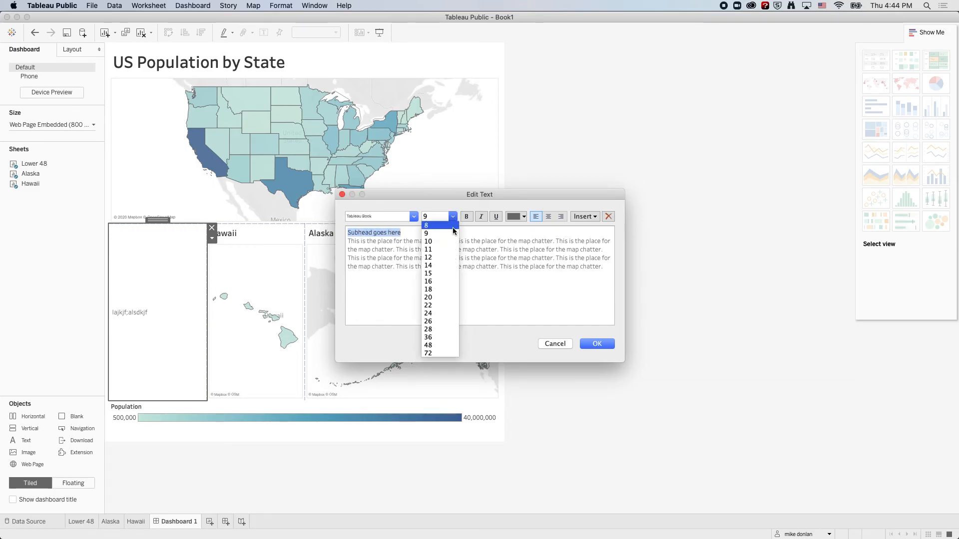
pyautogui.click(448, 289)
pyautogui.click(464, 216)
# Add the line "SOURCE: US Census" below the chatter paragraph, separated by a blank line, declining the offer to enable dictation.
pyautogui.click(604, 275)
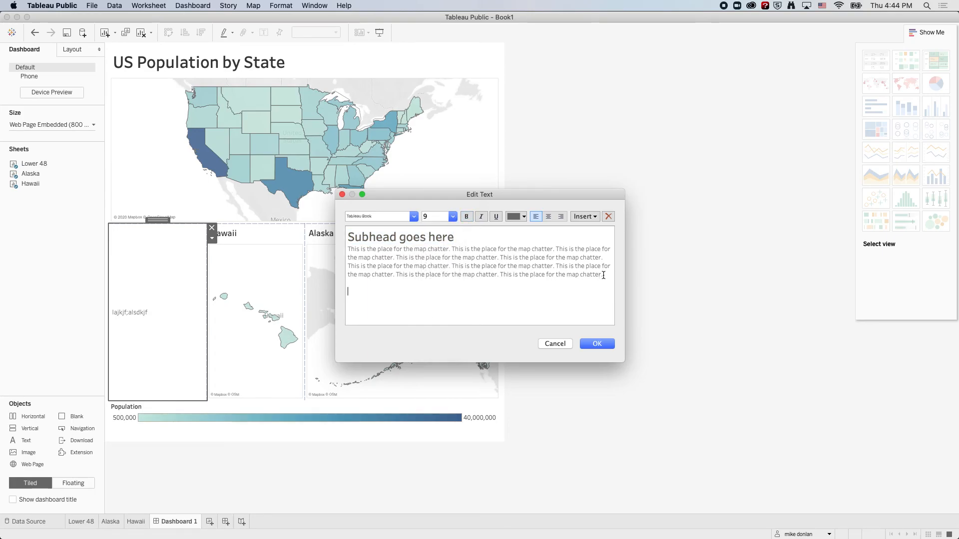
pyautogui.write('SOURCE: US CENSUS')
pyautogui.press('BackSpace')
pyautogui.press('BackSpace')
pyautogui.press('fn')
pyautogui.press('fn')
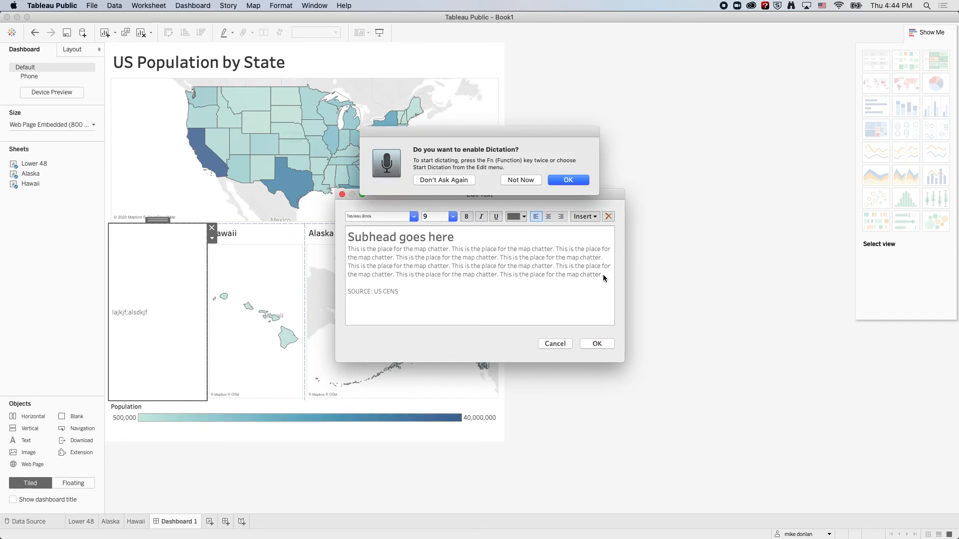
pyautogui.click(530, 180)
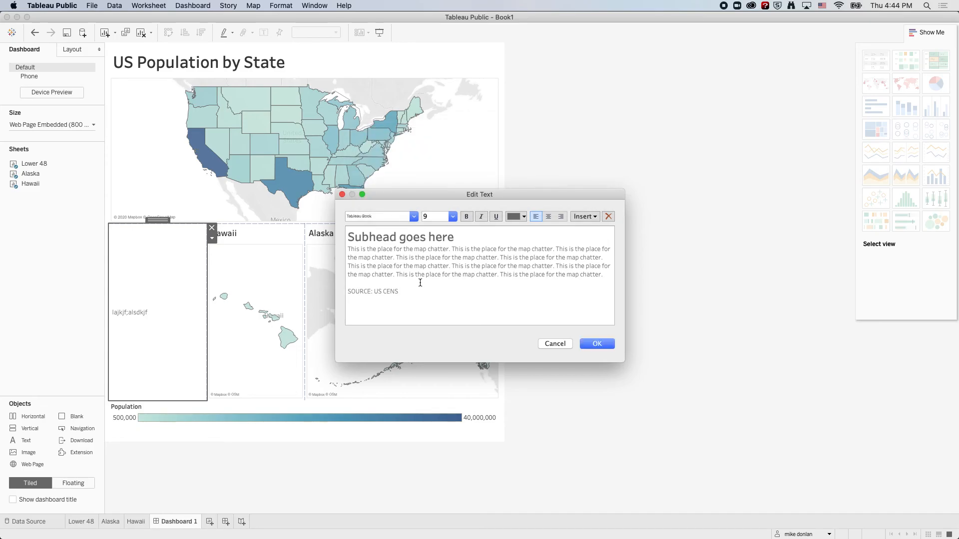
pyautogui.press('BackSpace')
pyautogui.press('BackSpace')
pyautogui.write('ensus ')
pyautogui.write('CRED')
pyautogui.write('IT: Mike ')
pyautogui.write('Donlan')
# Make the source and credit lines italic and light gray, and accept the text changes.
pyautogui.moveTo(419, 298); pyautogui.dragTo(340, 293)
pyautogui.click(482, 219)
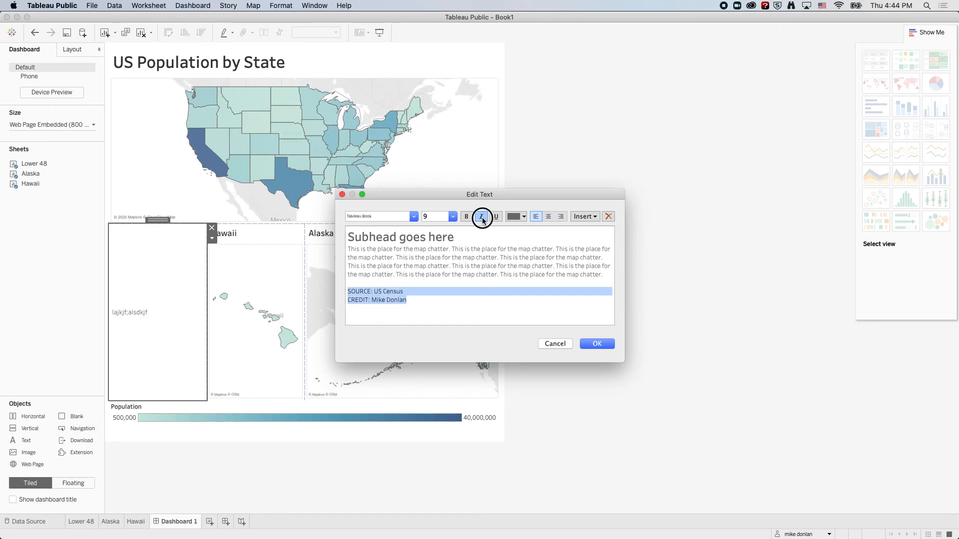
pyautogui.click(520, 217)
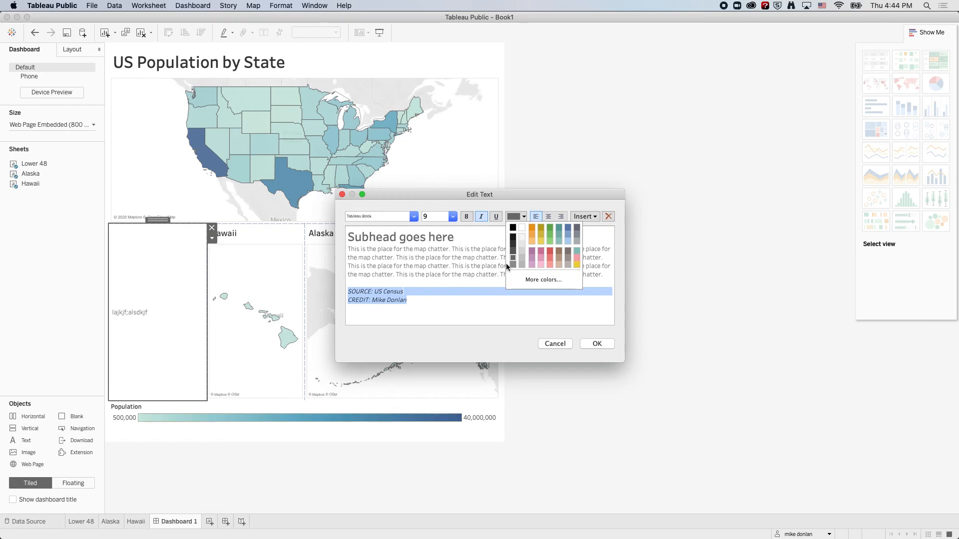
pyautogui.click(522, 263)
pyautogui.click(597, 344)
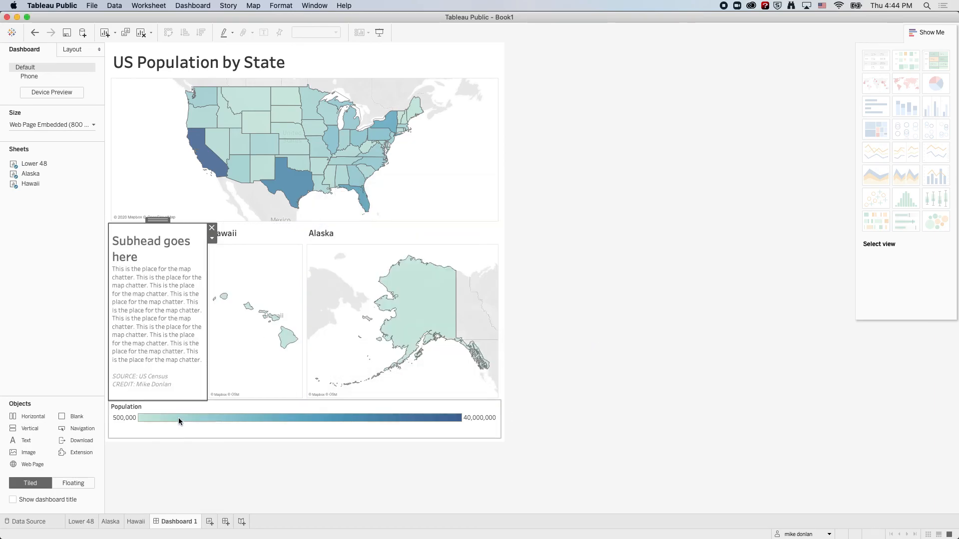
# Make the large US map slightly taller at the expense of the row beneath it, leaving enough room for the source and credit lines.
pyautogui.click(554, 299)
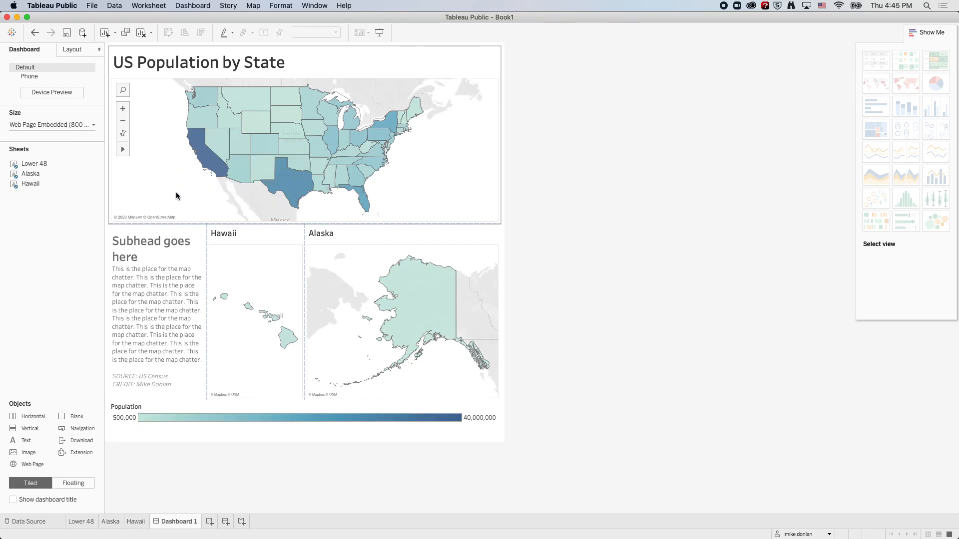
pyautogui.moveTo(343, 225); pyautogui.dragTo(336, 241)
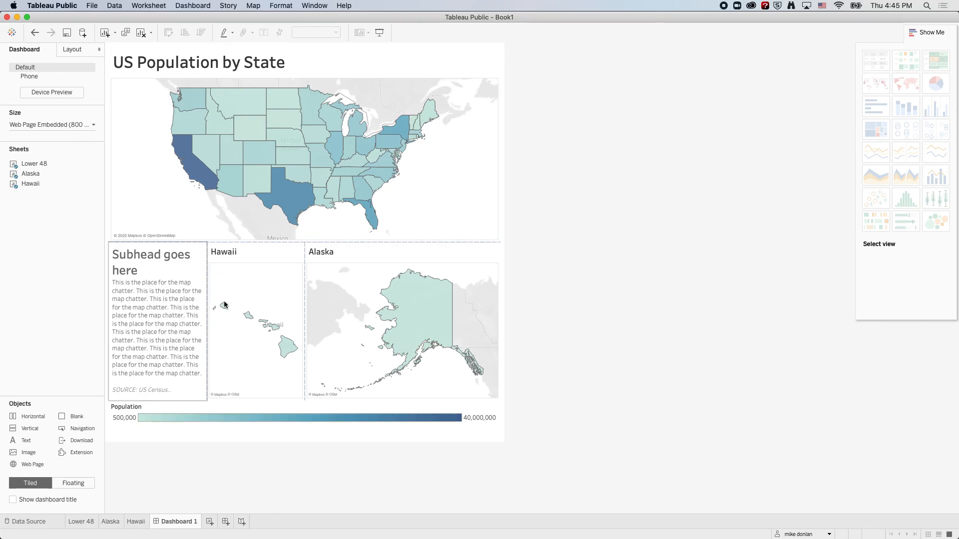
pyautogui.moveTo(277, 242); pyautogui.dragTo(277, 235)
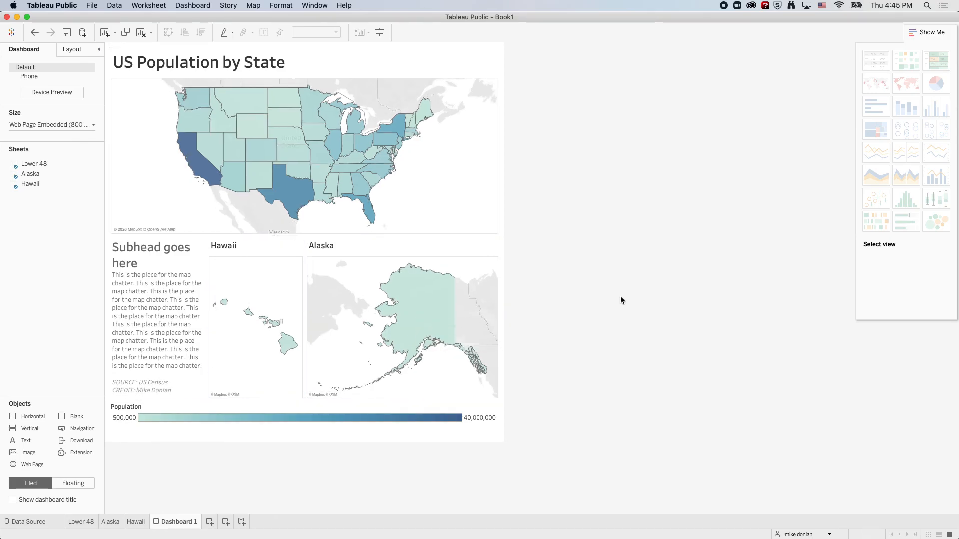